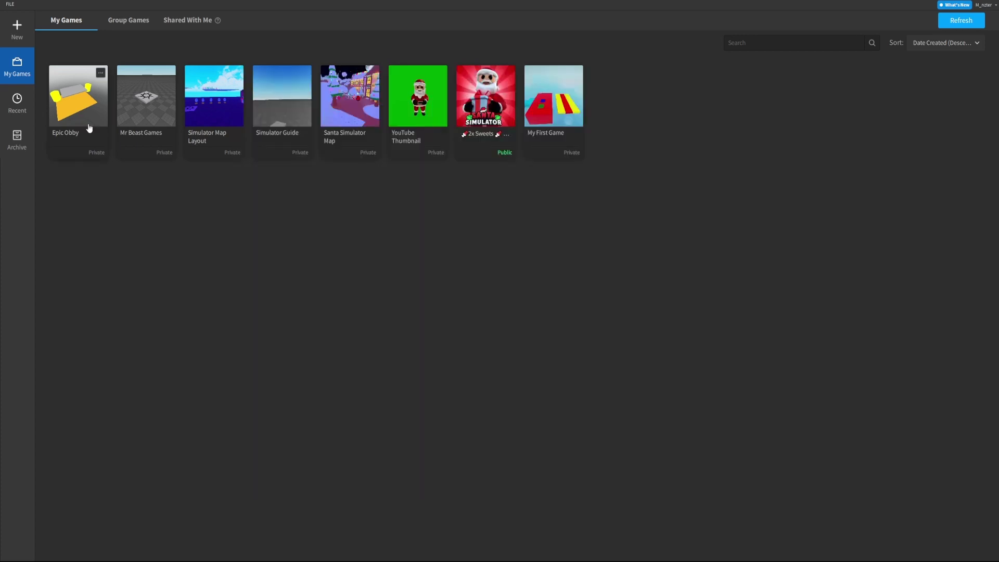
Step: Open the Epic Obby place from the list of games
click(89, 128)
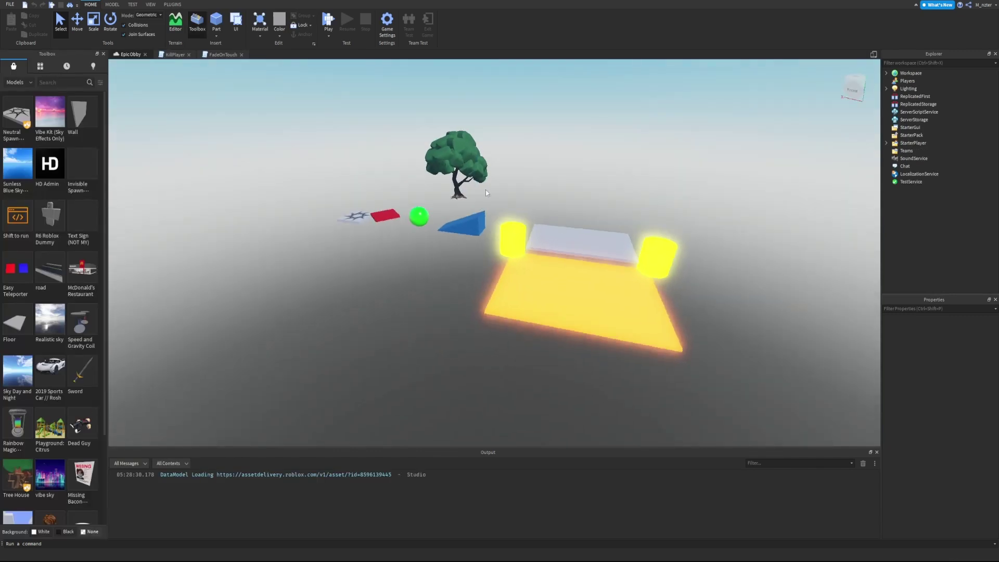
right_drag(613, 182, 613, 182)
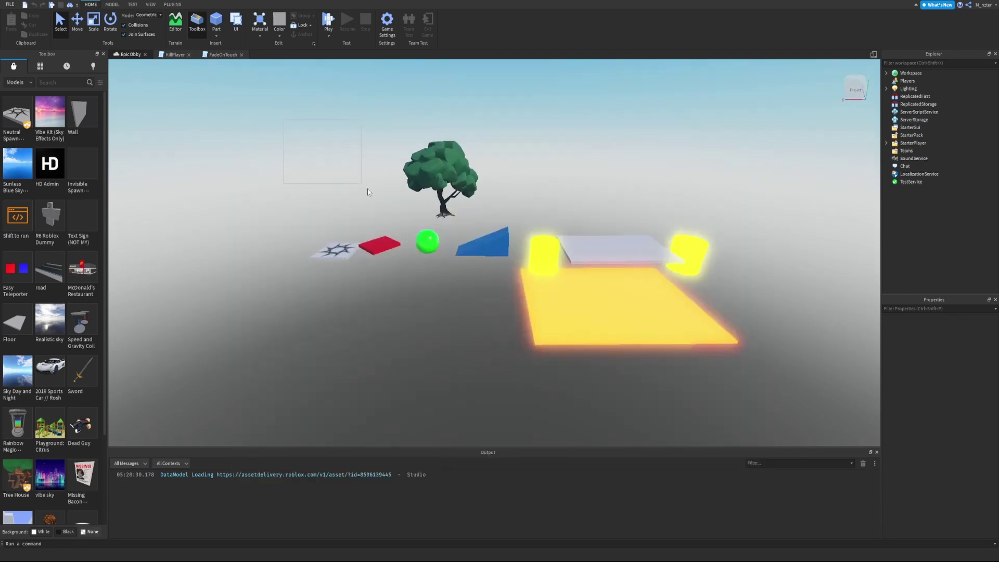
Step: Delete the spawn, tree, small obstacle parts and yellow cylinders, leaving only the fading platform and the lava floor
drag(368, 192, 553, 276)
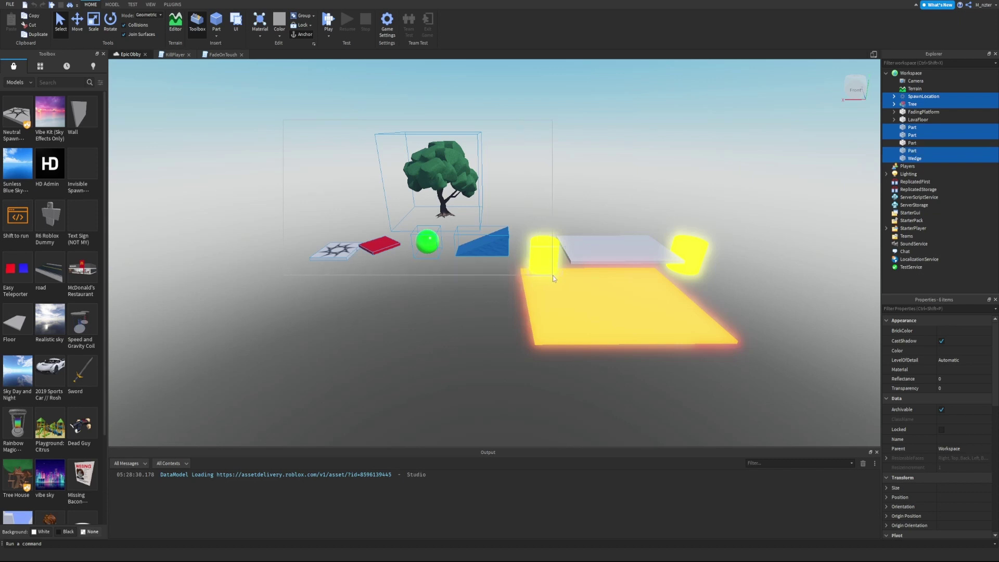
middle_drag(553, 276, 522, 243)
key(Delete)
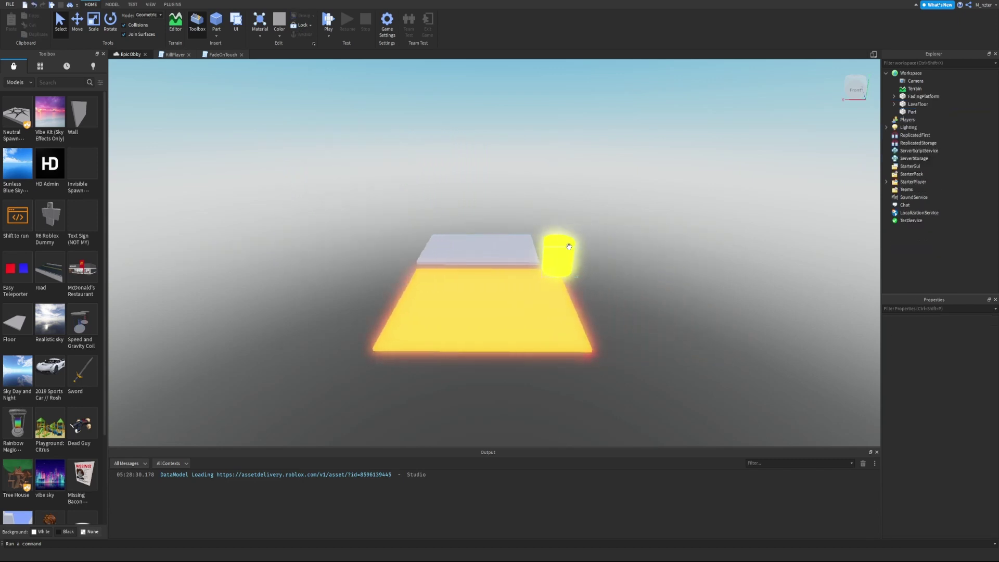
click(566, 248)
key(Delete)
Step: Scale LavaFloor up along both horizontal axes into a large, nearly square floor
right_drag(566, 246, 551, 221)
click(908, 105)
double_click(910, 96)
click(542, 210)
key(ctrl+3)
scroll(551, 221, down, 1)
scroll(551, 221, down, 1)
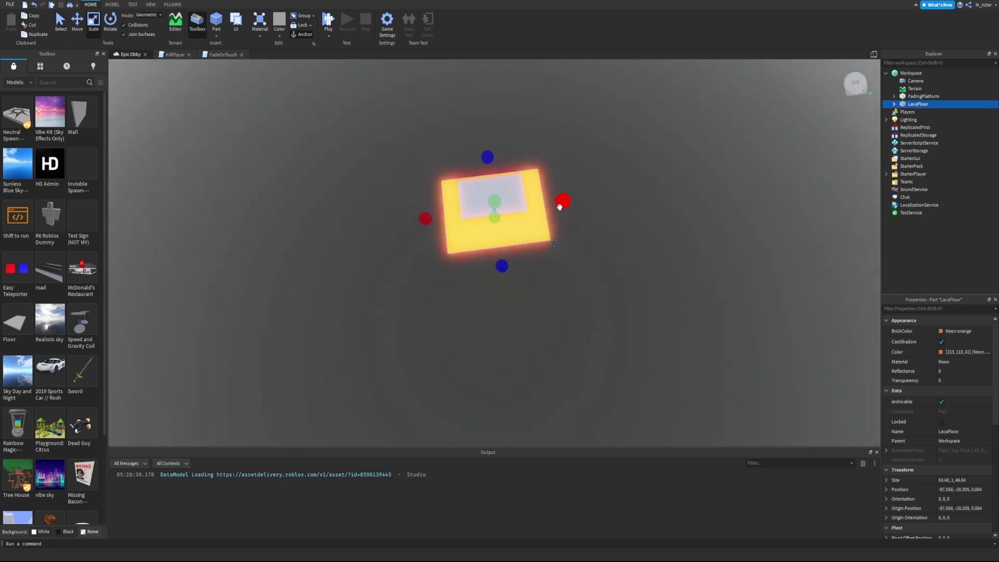
drag(561, 204, 689, 199)
drag(578, 259, 648, 401)
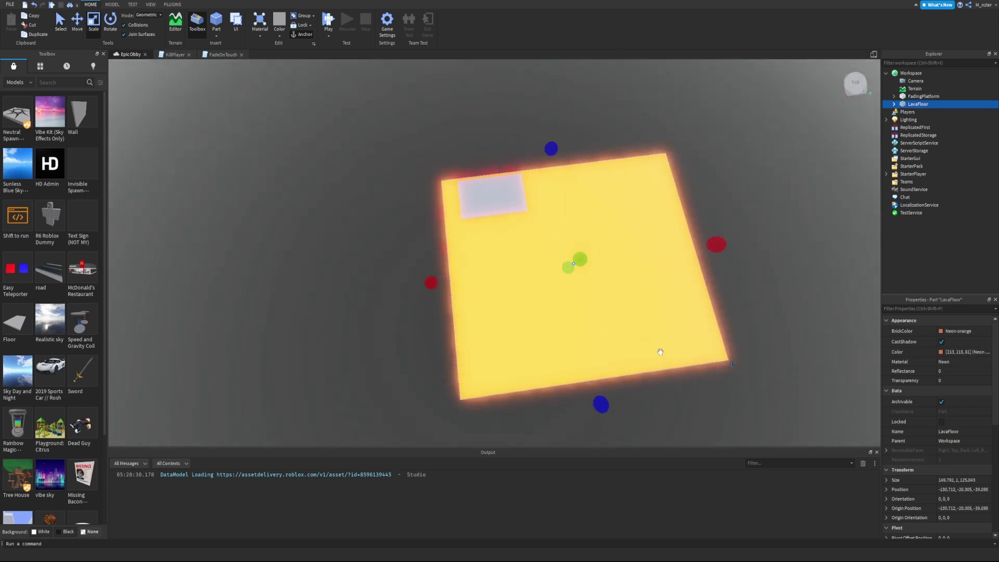
right_drag(640, 312, 637, 296)
drag(607, 218, 658, 230)
Step: Shrink FadingPlatform to a small, nearly square tile of about 16.4 by 15.4 studs
click(399, 271)
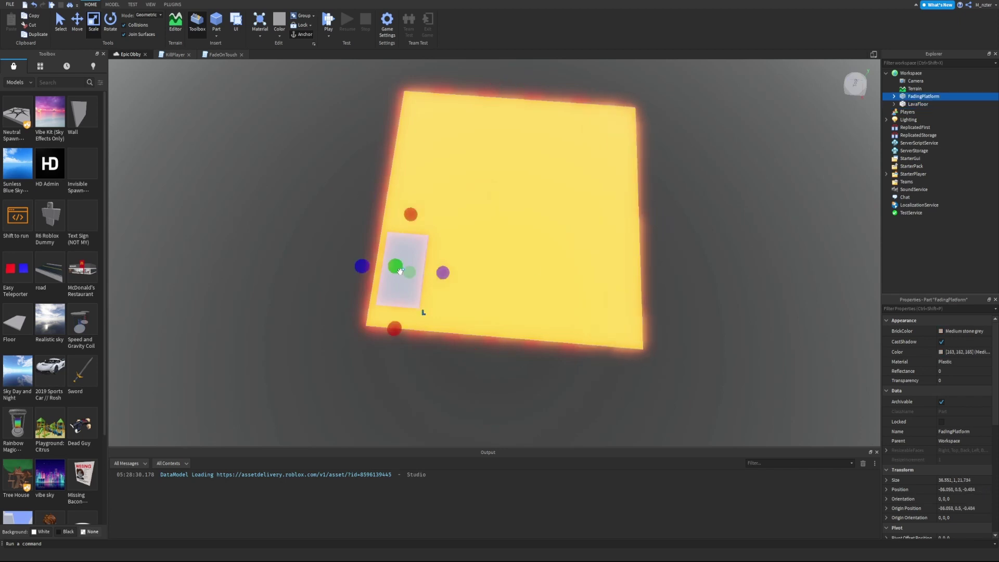
right_drag(607, 172, 616, 171)
drag(458, 189, 445, 202)
right_drag(459, 233, 459, 232)
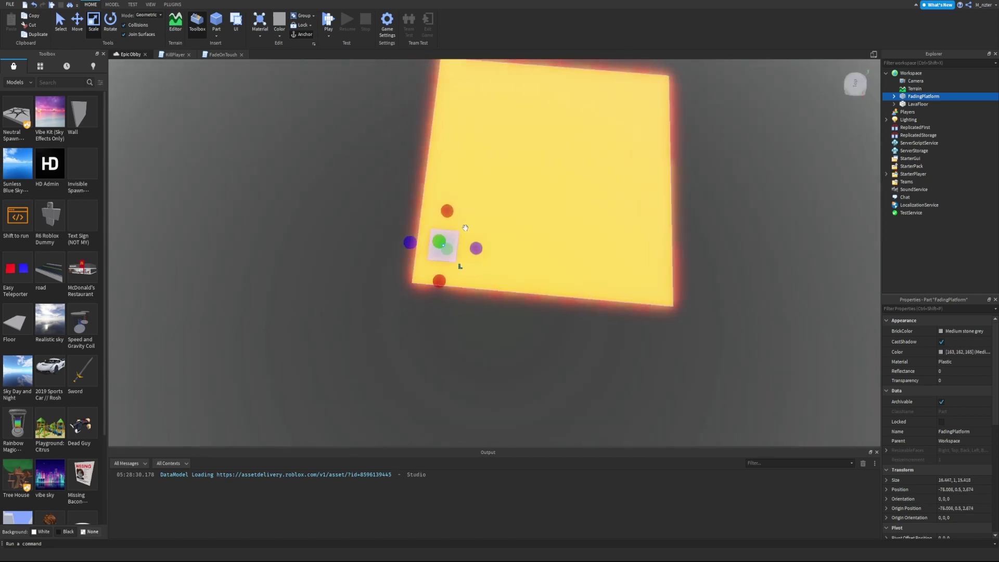
Step: Move FadingPlatform over a corner of the lava floor, to about X -68.9 and Z 4.8
key(ctrl+2)
drag(447, 219, 445, 232)
drag(487, 261, 482, 261)
right_drag(483, 248, 483, 249)
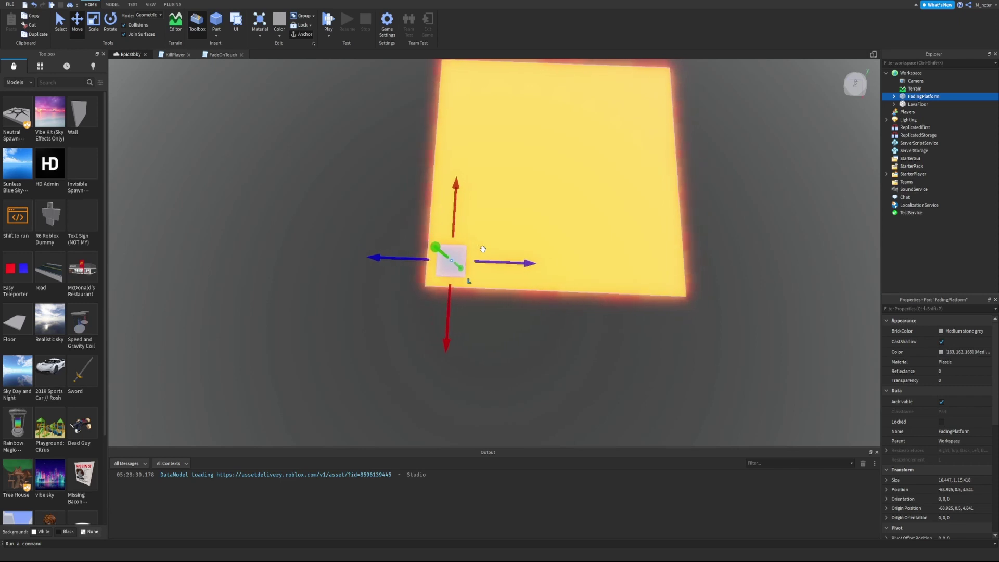
Step: Duplicate FadingPlatform, shift the copy along the lava edge to about Z -20.2 and lower it to about Y 0.6
key(a)
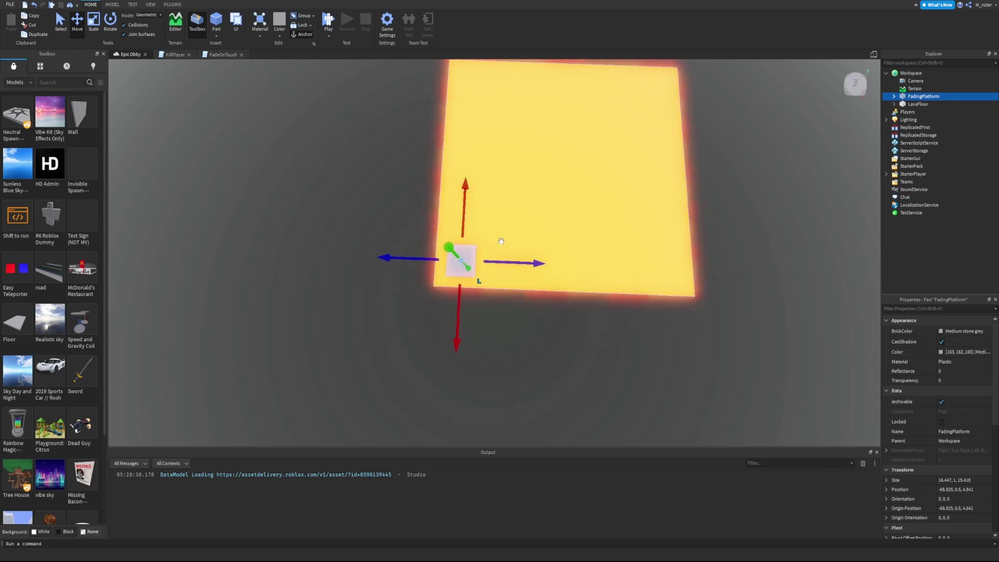
key(ctrl+d)
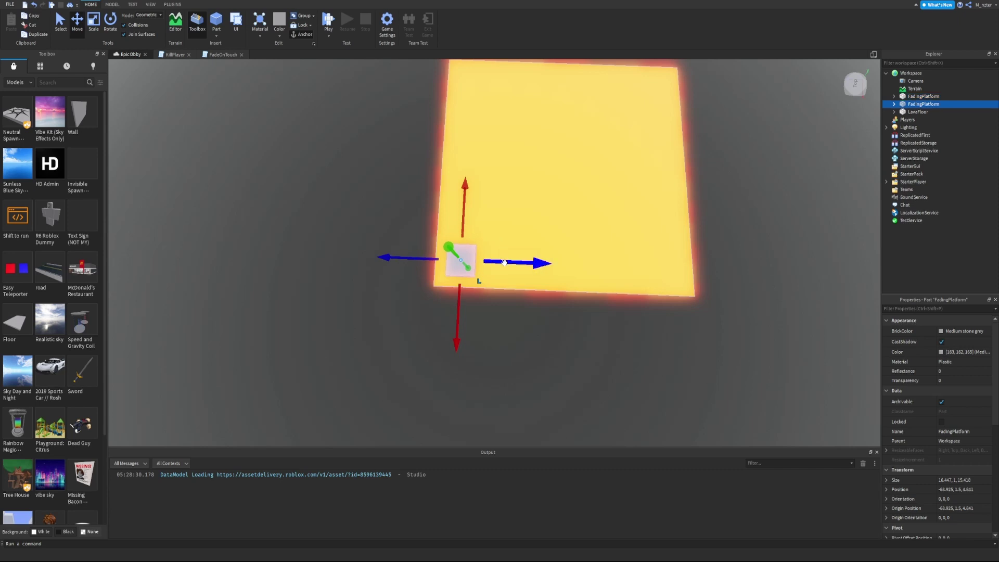
drag(504, 258, 550, 268)
right_drag(550, 256, 515, 267)
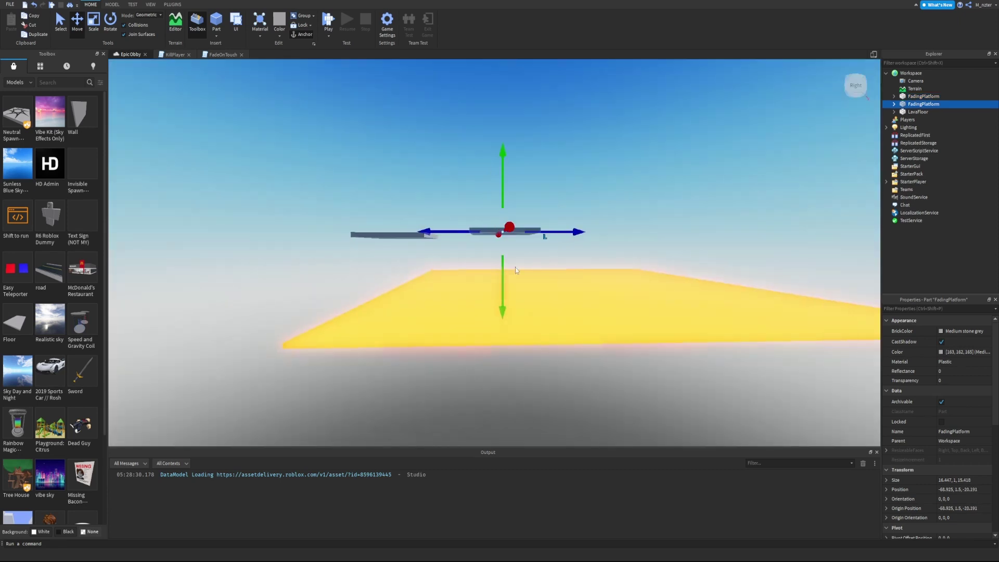
drag(504, 273, 505, 275)
right_drag(508, 274, 505, 275)
Step: Compare both platforms' positions and set the duplicate's Y position to 0.5 to match the original's height
click(918, 310)
text(p)
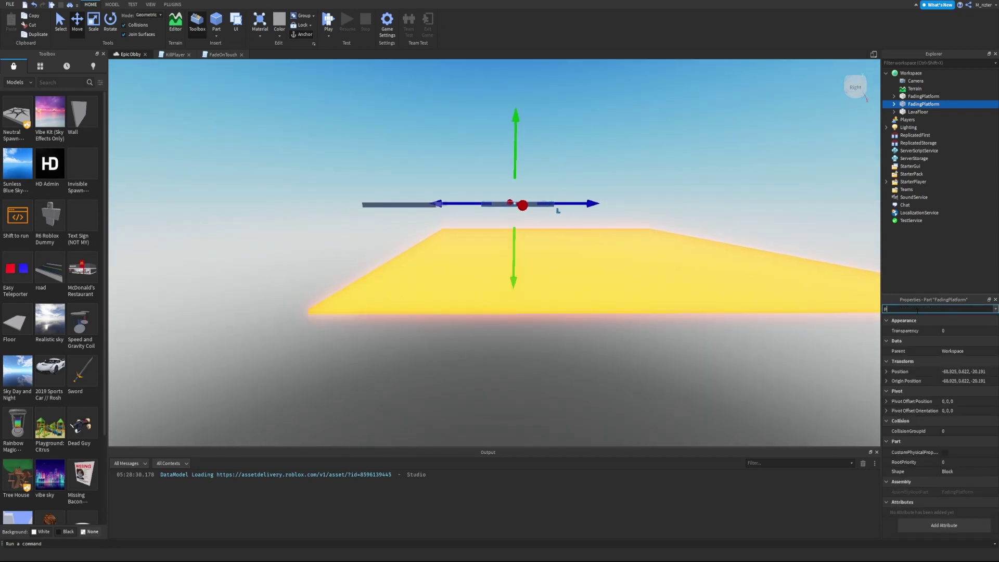
text(o)
click(958, 330)
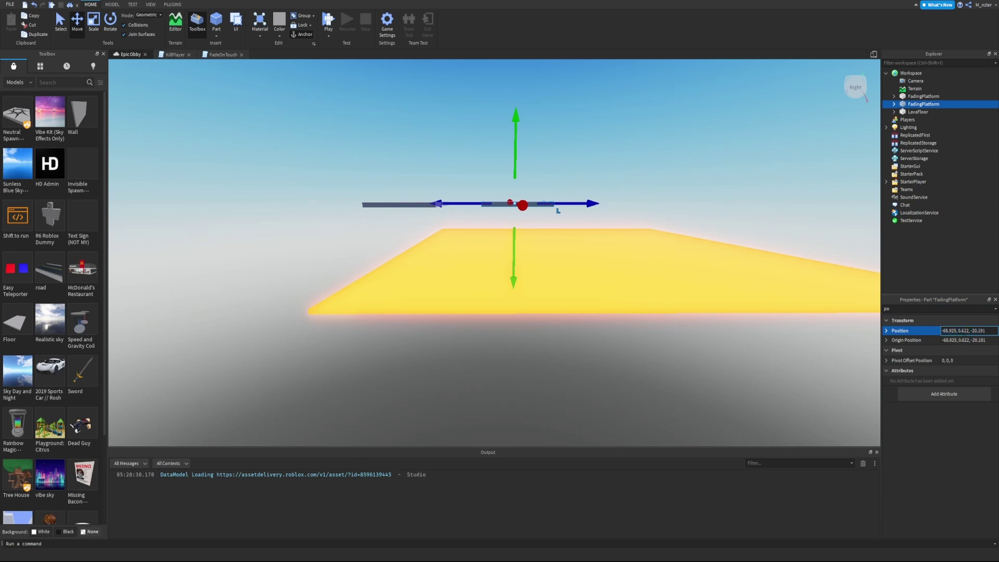
click(926, 96)
click(933, 308)
text(p)
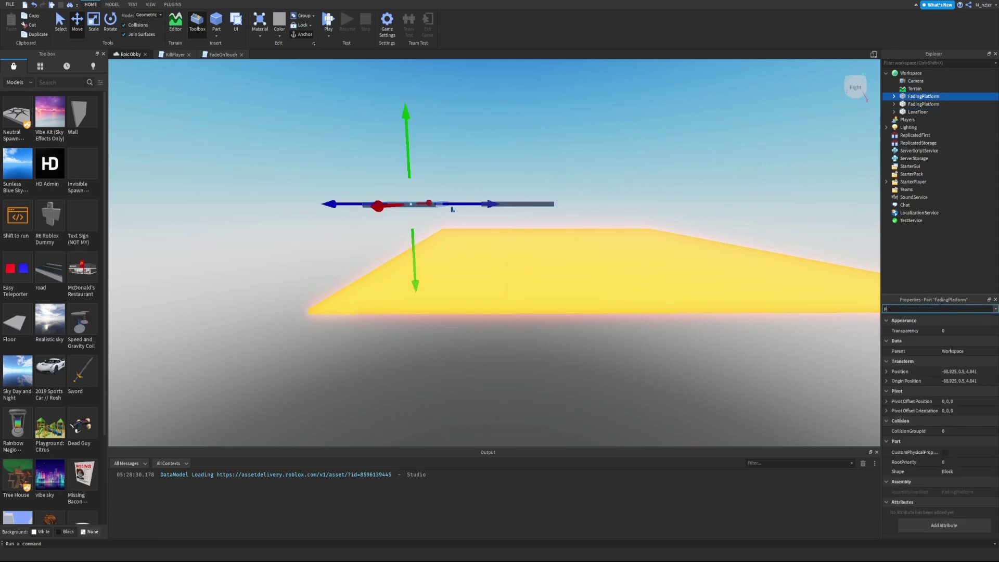
text(o)
click(963, 332)
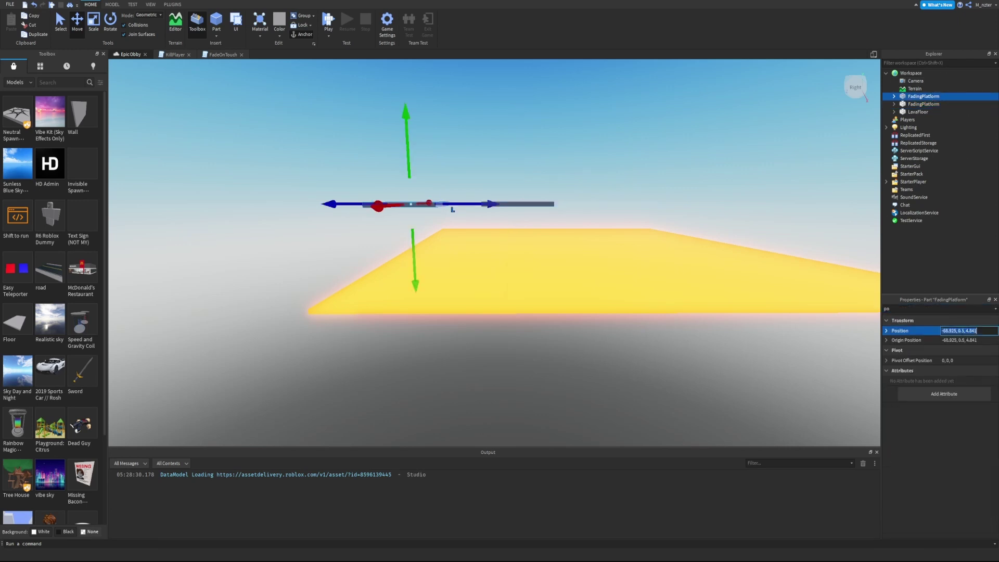
click(923, 104)
text(po)
click(963, 331)
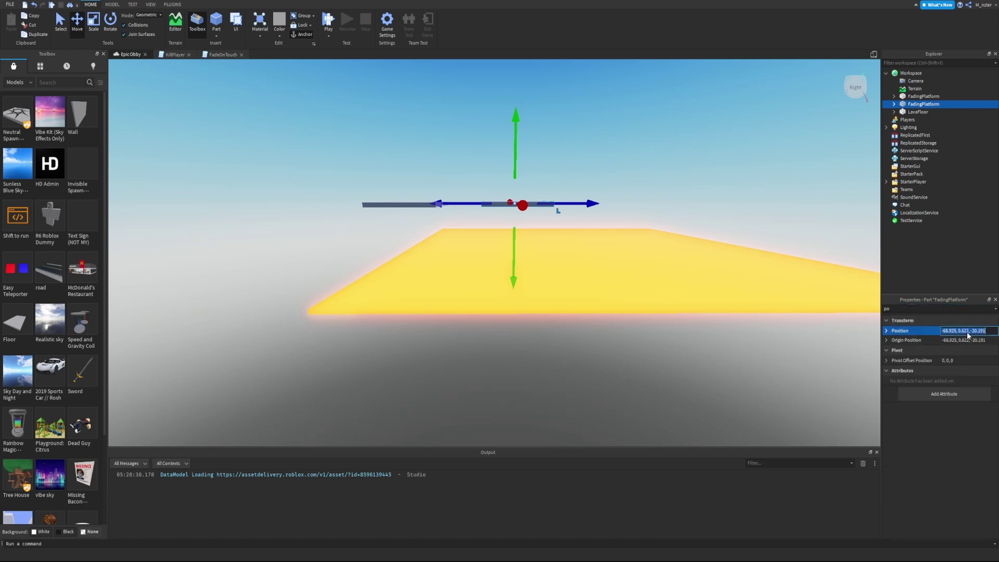
text(5)
key(Return)
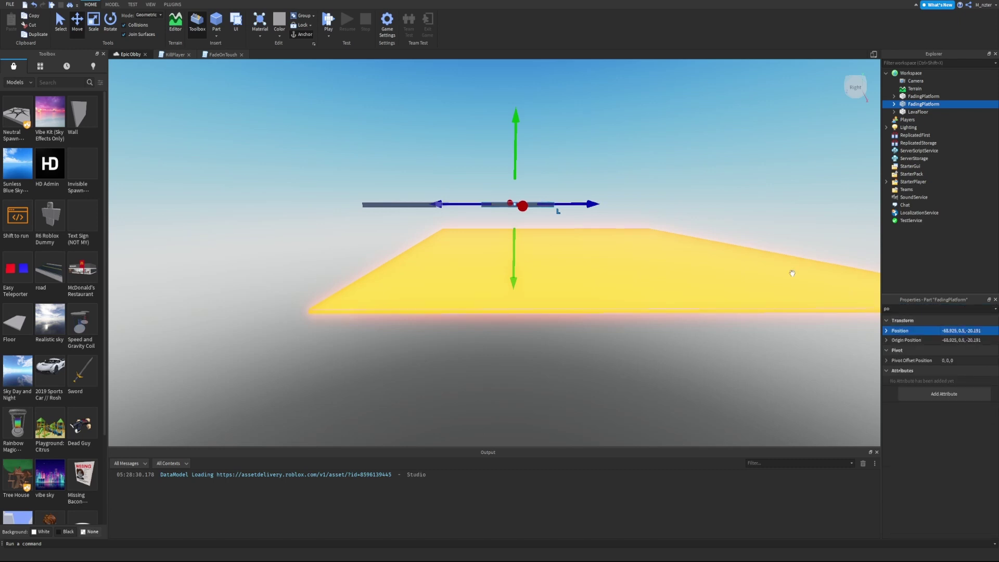
Step: Duplicate the two platforms, then move the copies along the lava edge and level them to form a row of four
click(680, 167)
key(d)
key(e)
right_drag(669, 167, 669, 165)
key(d)
key(s)
click(923, 96)
shift+click(923, 104)
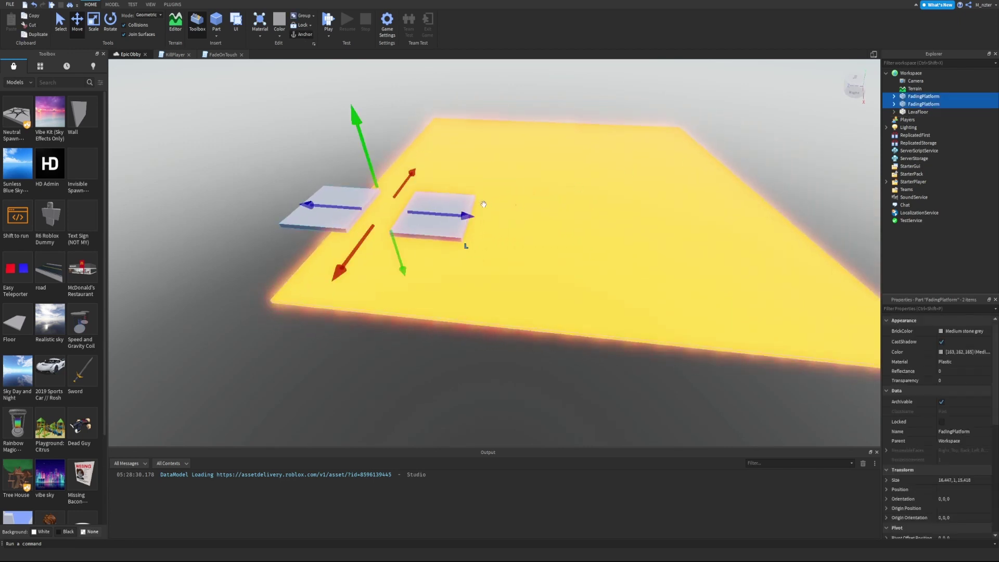
key(ctrl+d)
drag(459, 217, 625, 208)
drag(625, 159, 622, 166)
right_drag(623, 166, 637, 161)
Step: Duplicate the four platforms, then shift the copies along the Z axis and level them to extend the row to eight
click(914, 97)
shift+click(924, 120)
key(ctrl+d)
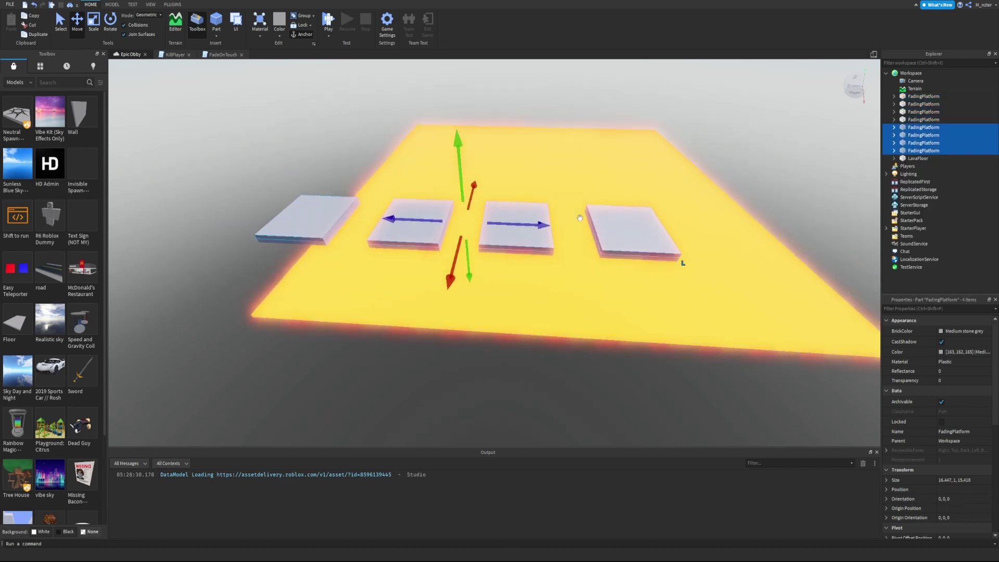
drag(581, 217, 638, 254)
key(d)
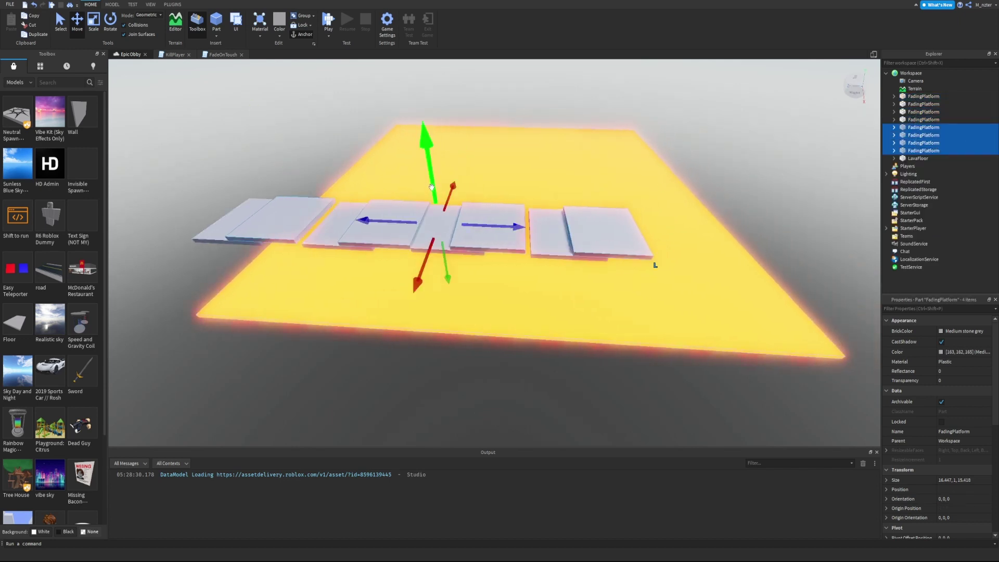
key(d)
drag(513, 226, 750, 242)
drag(679, 206, 675, 216)
right_drag(676, 210, 677, 207)
key(q)
drag(655, 157, 651, 154)
key(d)
click(652, 154)
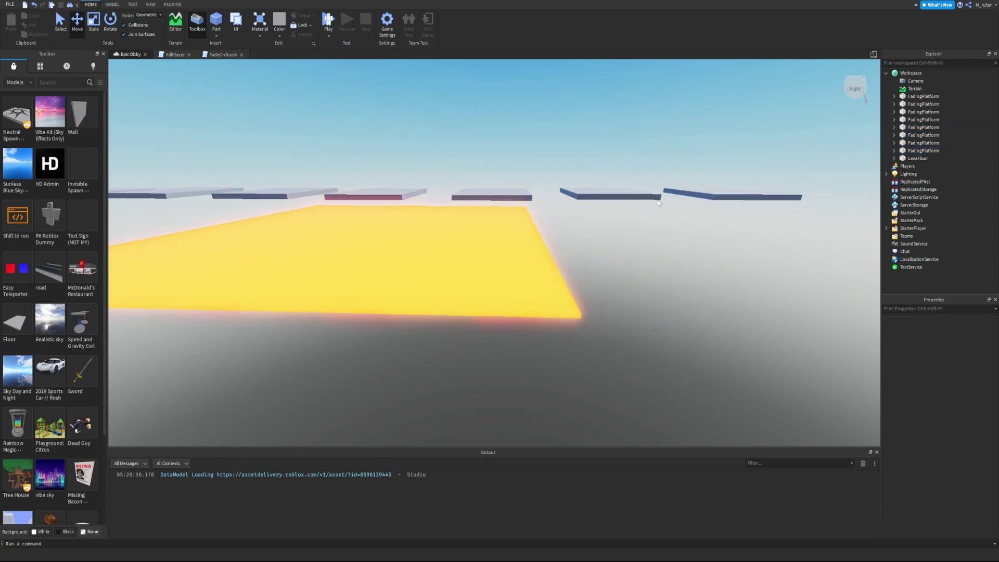
Step: Delete the two platforms at the end of the row that extend beyond the lava floor
click(659, 200)
key(Delete)
click(715, 201)
key(Delete)
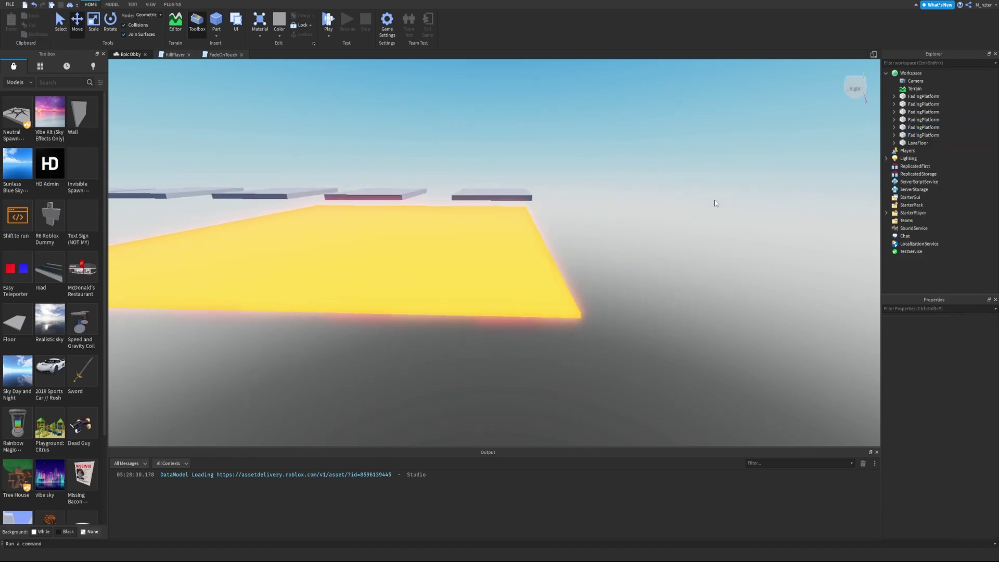
Step: Duplicate all six platforms and move the copies inward along the X axis as a second row over the lava
key(e)
right_drag(715, 200, 682, 188)
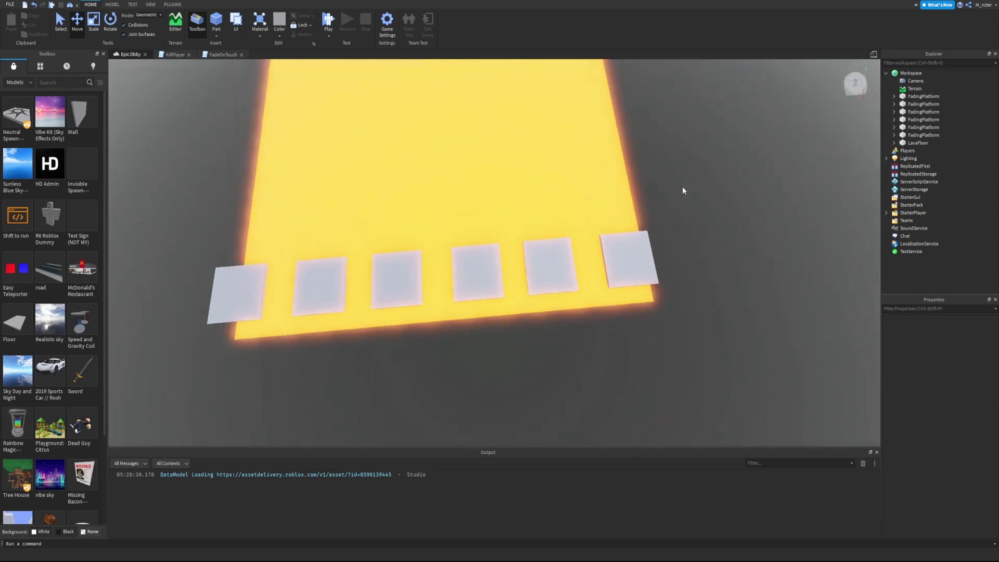
scroll(682, 186, down, 5)
click(916, 97)
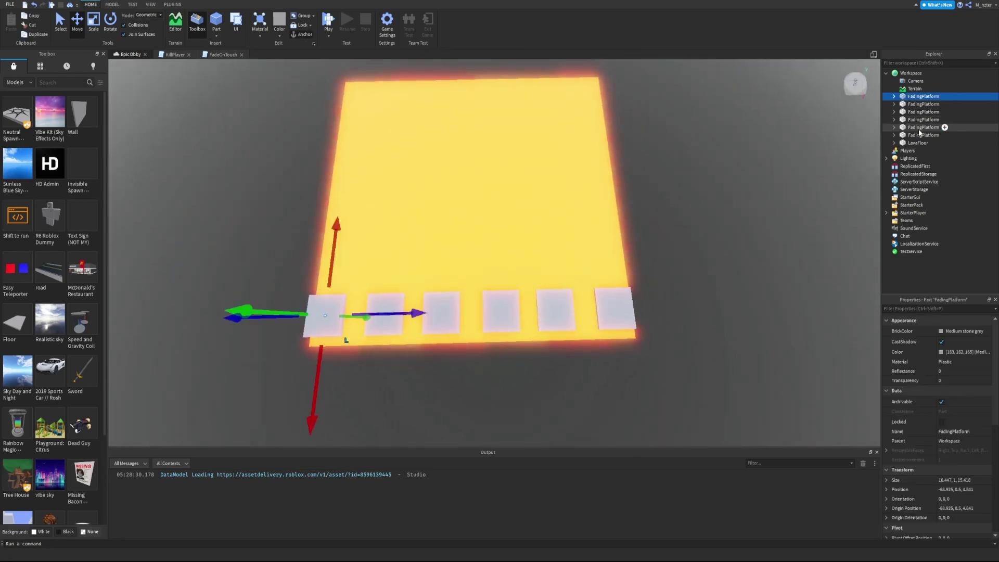
shift+click(920, 135)
key(ctrl+d)
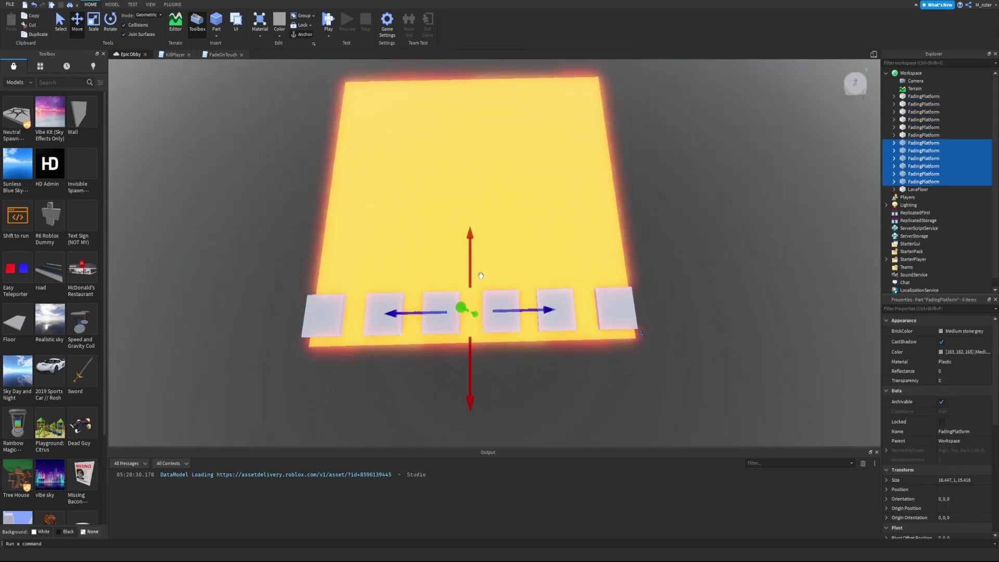
drag(474, 275, 483, 213)
Step: Adjust the second row's height to make it level with the first row of platforms
right_drag(639, 244, 636, 242)
scroll(636, 242, down, 5)
scroll(638, 244, up, 3)
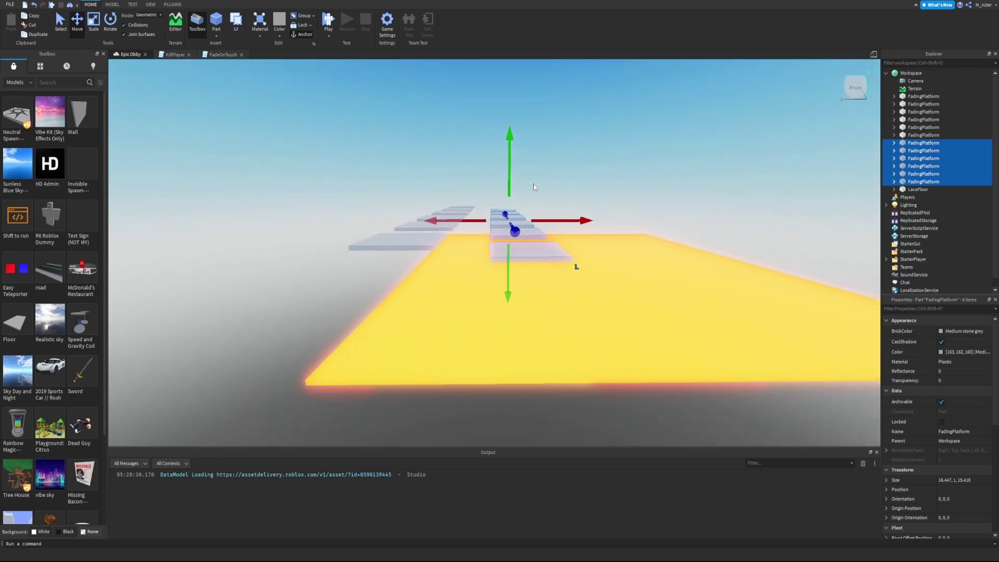
drag(513, 182, 514, 178)
right_drag(521, 177, 520, 177)
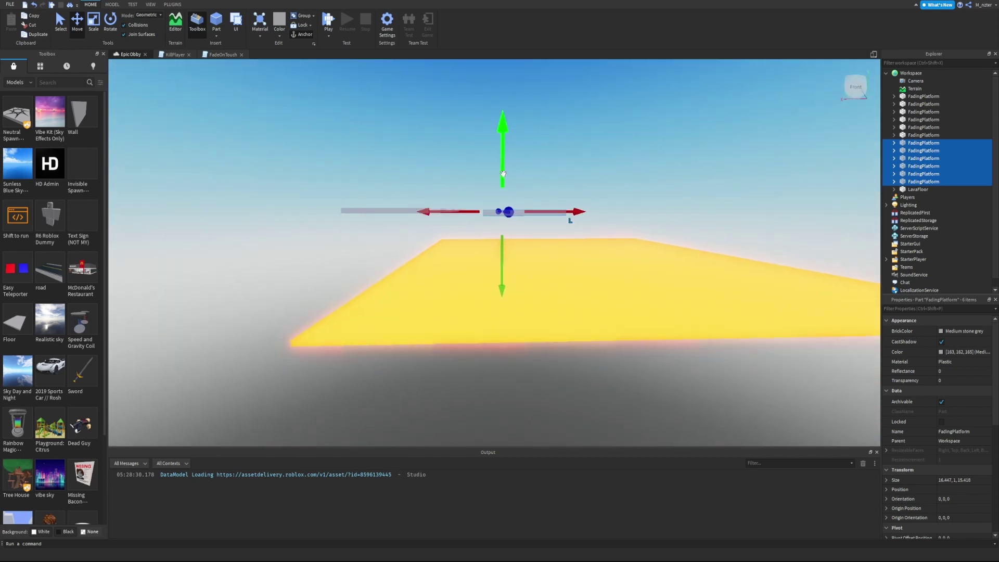
drag(504, 174, 507, 173)
Step: Duplicate the second row, offset the copies along the X axis as a third row and lower them level with the others
key(a)
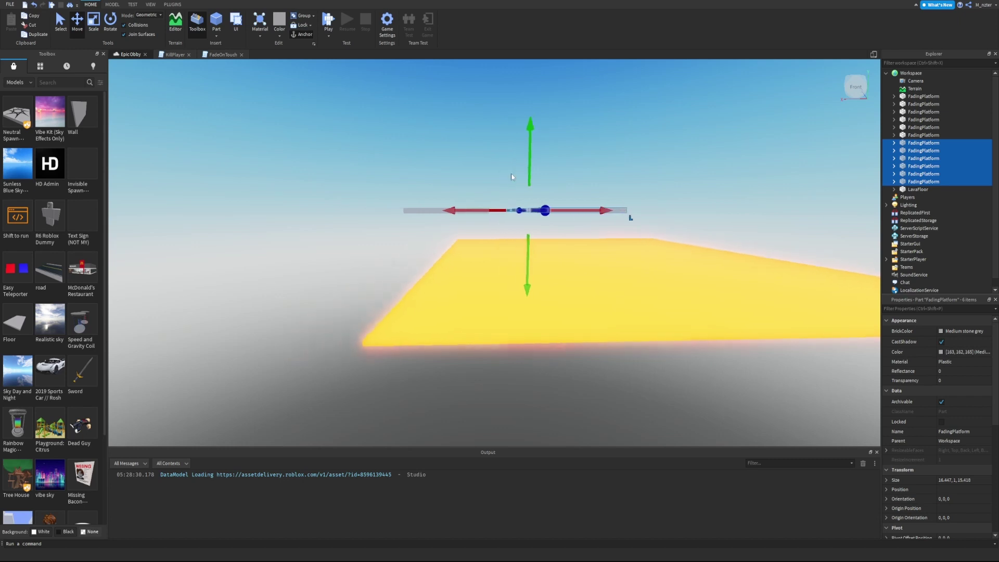
key(d)
key(ctrl+d)
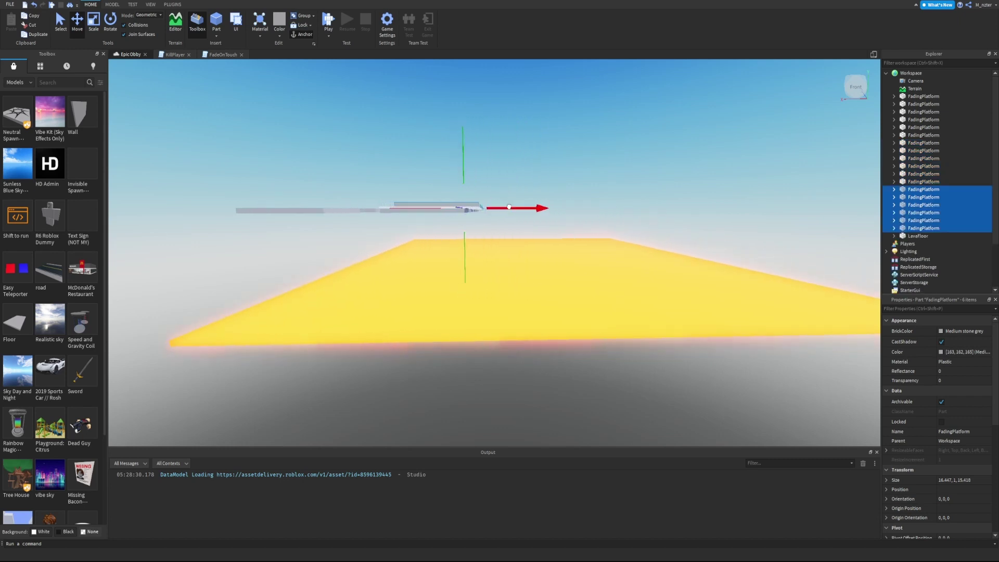
drag(508, 209, 546, 209)
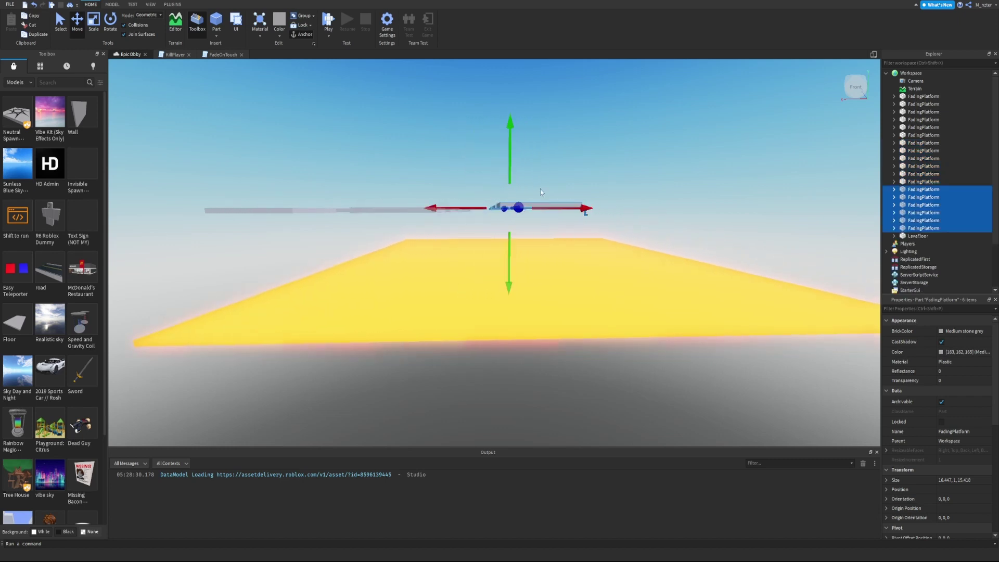
drag(513, 168, 515, 170)
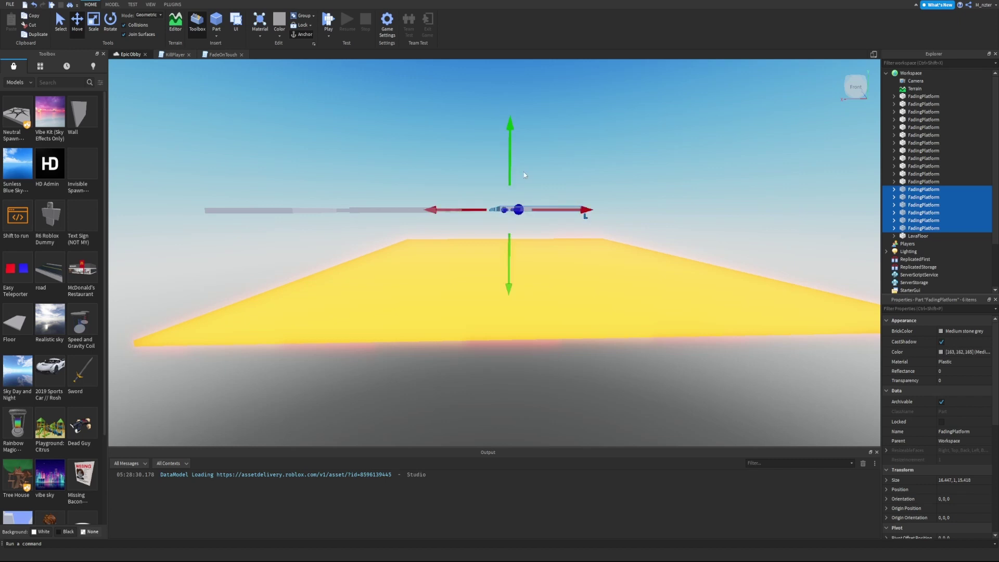
Step: Duplicate the third row, move the copies along the X axis as a fourth row and level their height
key(d)
right_drag(524, 172, 519, 172)
key(ctrl+d)
drag(519, 210, 569, 212)
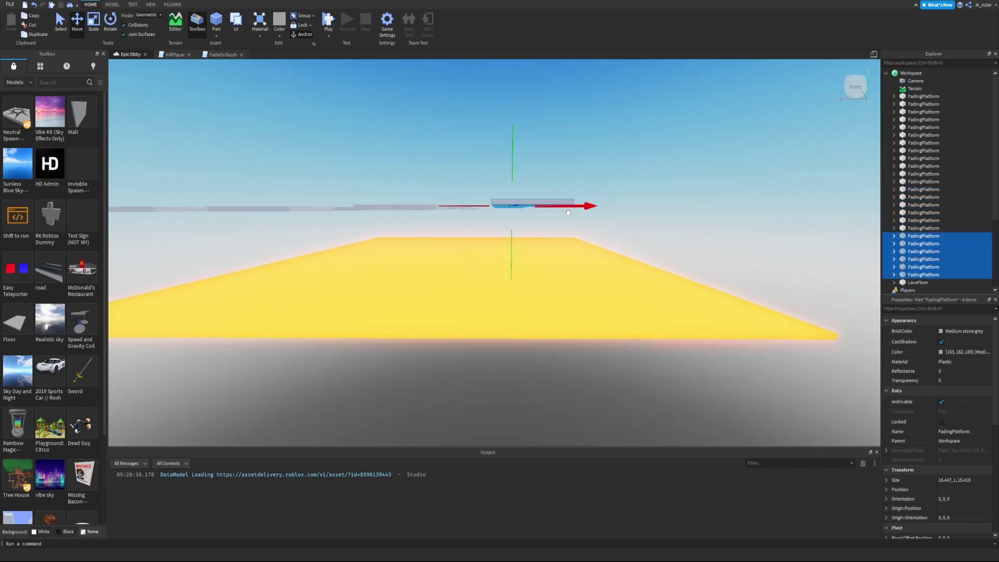
mouse_move(517, 175)
mouse_down()
mouse_move(567, 214)
mouse_move(514, 170)
mouse_up()
Step: Duplicate the fourth row and place the copies as a fifth row along the lava floor's far edge, completing the platform grid
key(ctrl+d)
key(d)
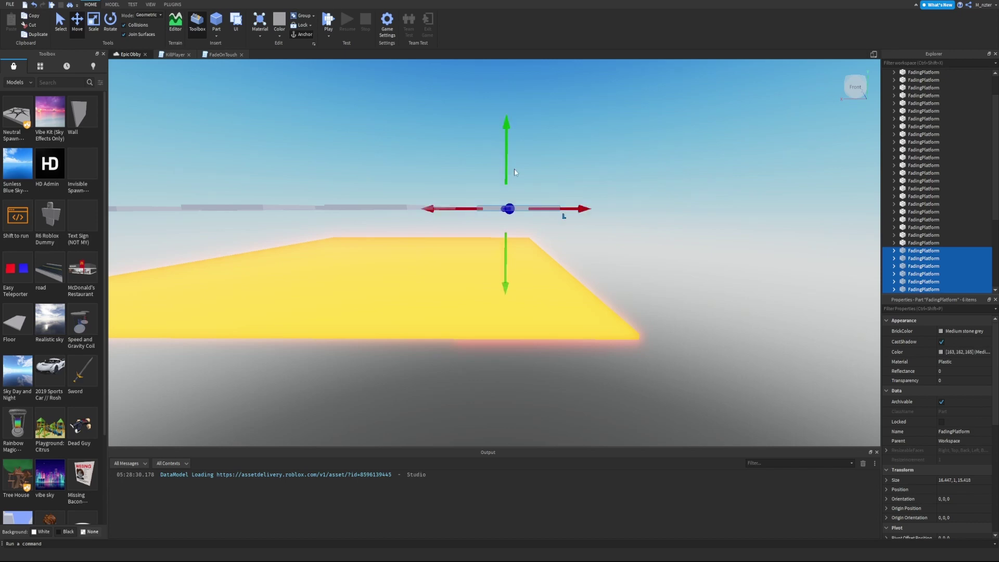
key(e)
right_drag(514, 169, 514, 168)
key(s)
click(769, 168)
right_drag(768, 167, 770, 168)
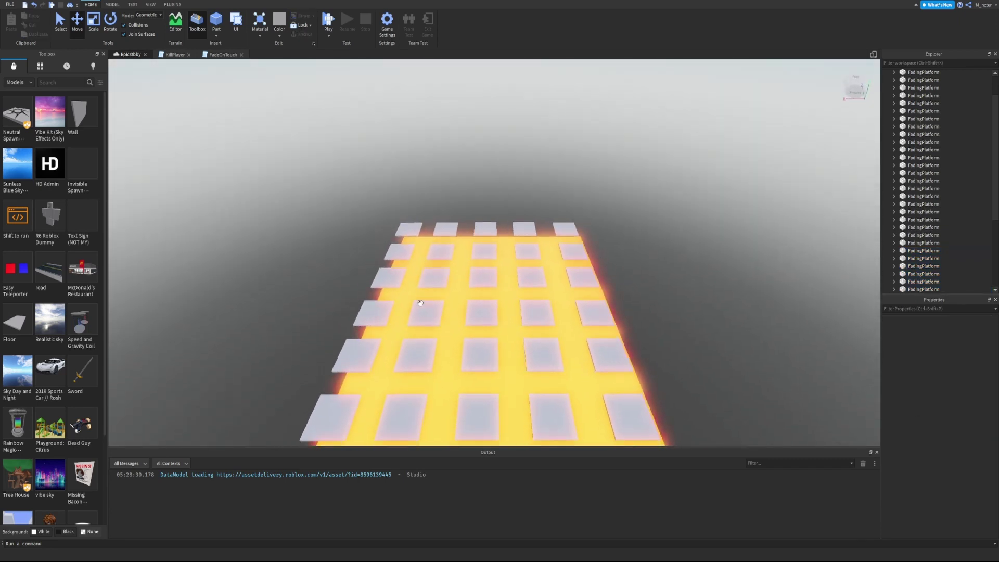
Step: Add a folder to the Workspace and name it FadingPlatforms
scroll(944, 136, up, 5)
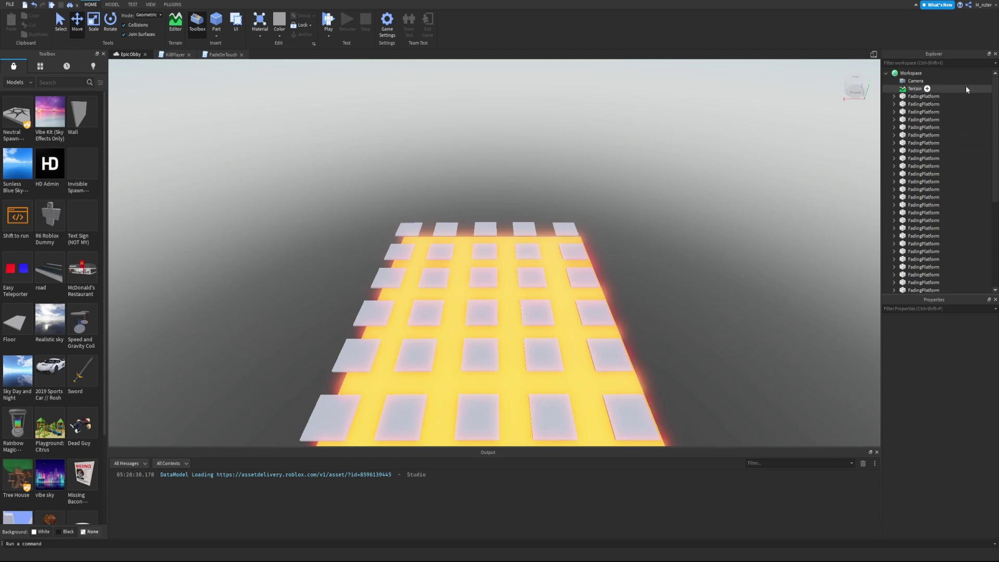
click(928, 73)
text(fol)
key(Return)
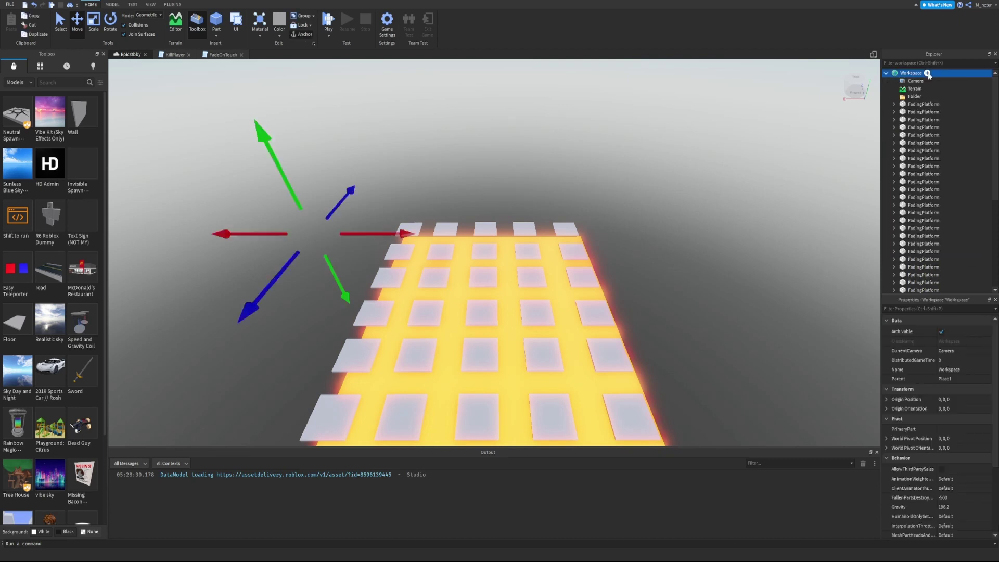
click(916, 97)
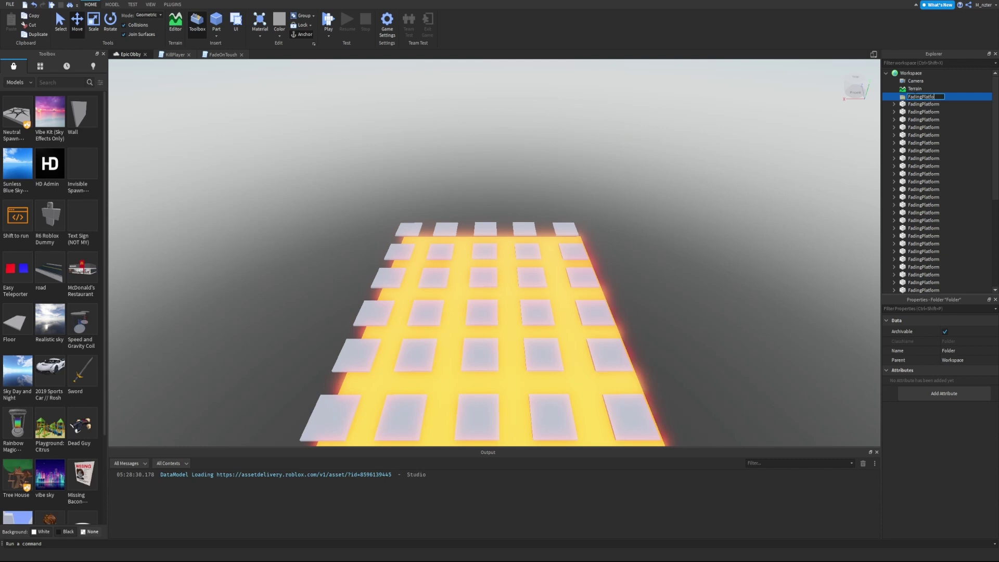
Step: Move all the loose FadingPlatform parts in the Workspace into the FadingPlatforms folder
click(920, 104)
scroll(921, 104, down, 5)
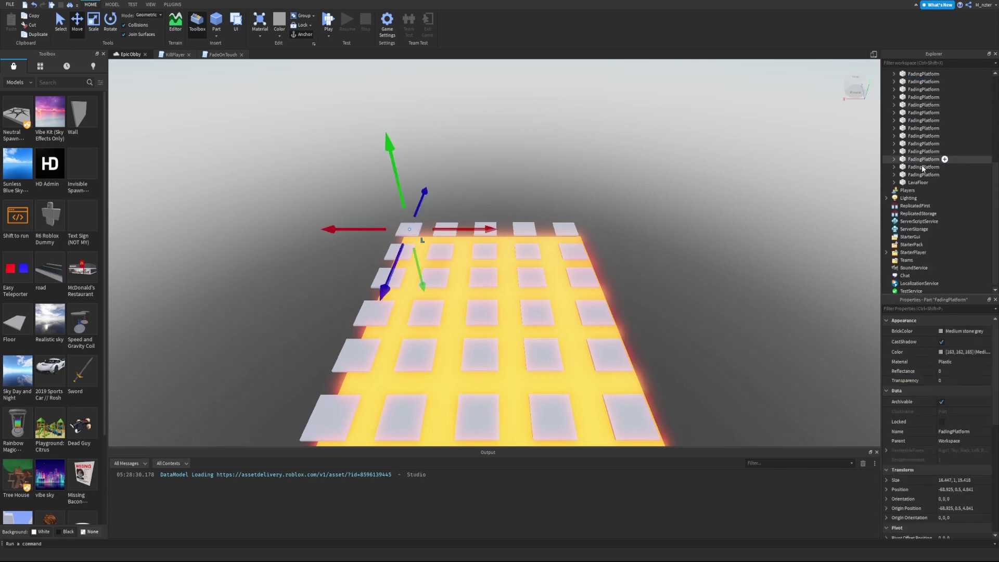
shift+click(922, 165)
scroll(918, 108, up, 5)
drag(916, 106, 924, 97)
click(737, 126)
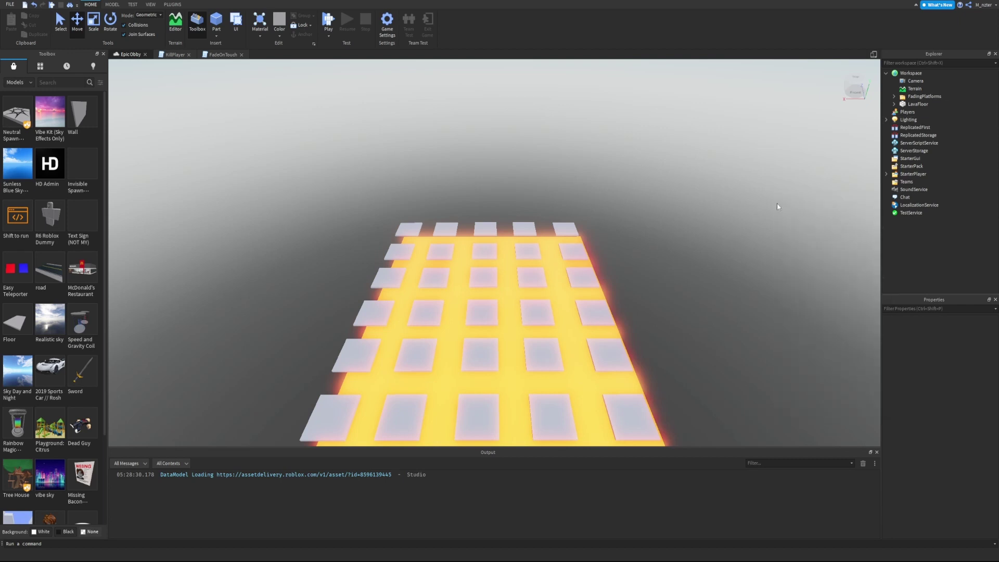
Step: Insert a SpawnLocation into the Workspace
scroll(765, 195, down, 3)
right_drag(765, 195, 757, 227)
click(927, 73)
text(Spaw)
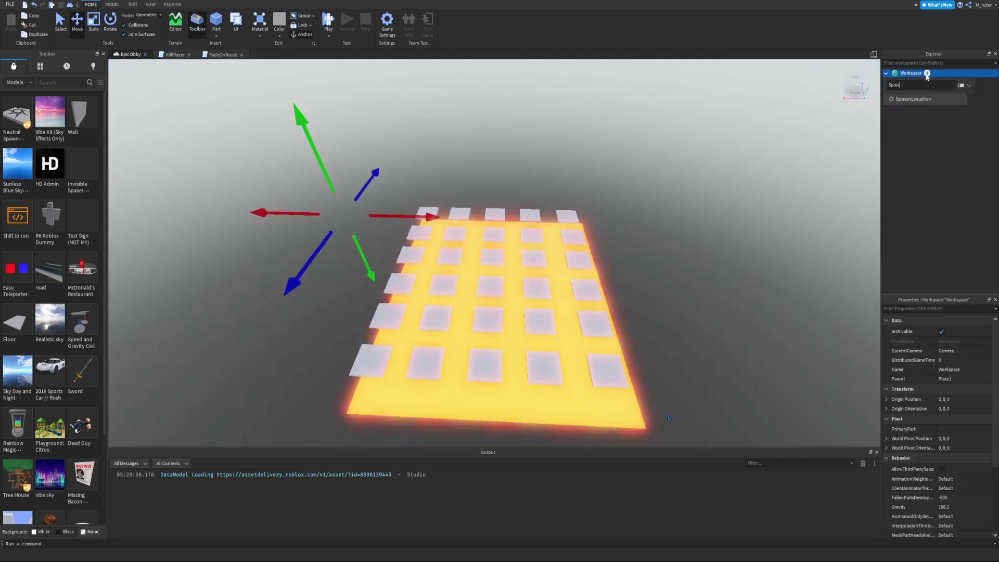
key(Return)
Step: Raise the spawn location above the platform grid to a height of about 22 studs
scroll(626, 223, up, 3)
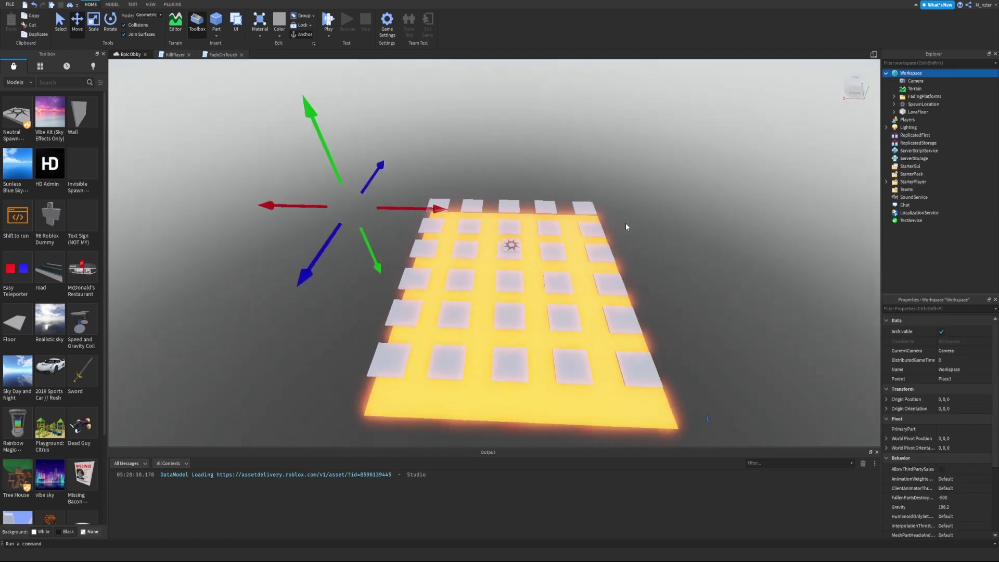
right_drag(627, 224, 627, 228)
click(474, 269)
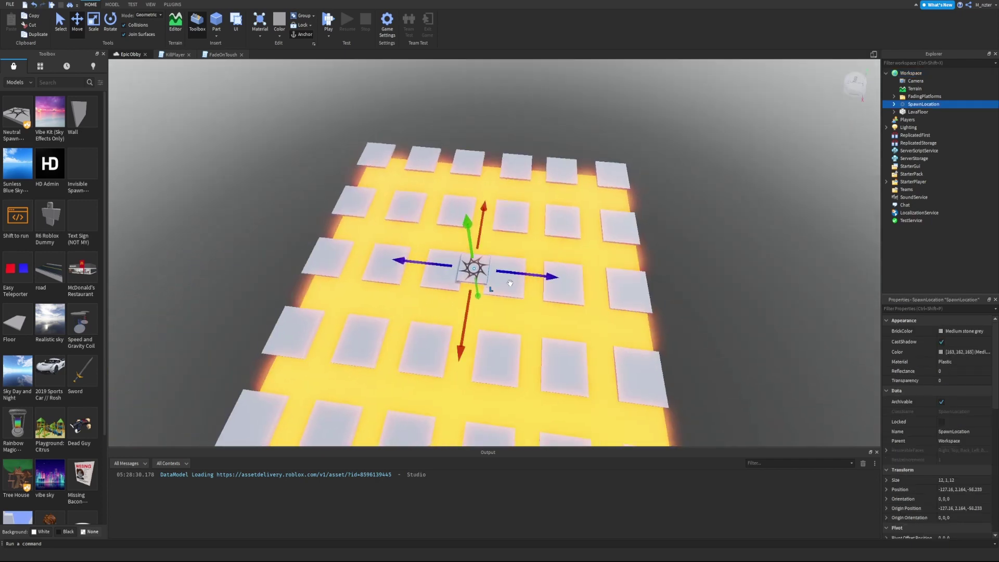
right_drag(510, 289, 510, 282)
drag(474, 187, 477, 168)
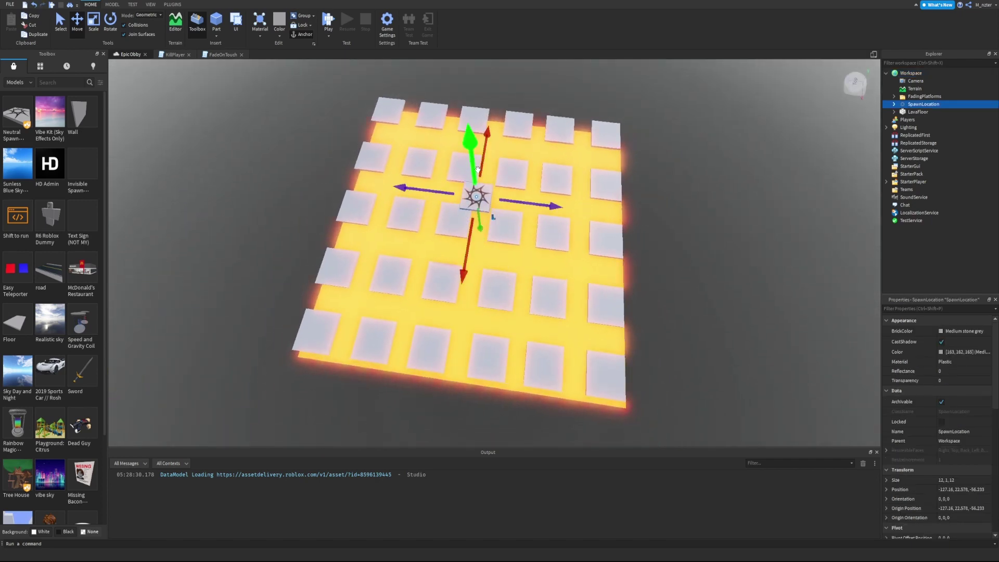
right_drag(491, 186, 536, 187)
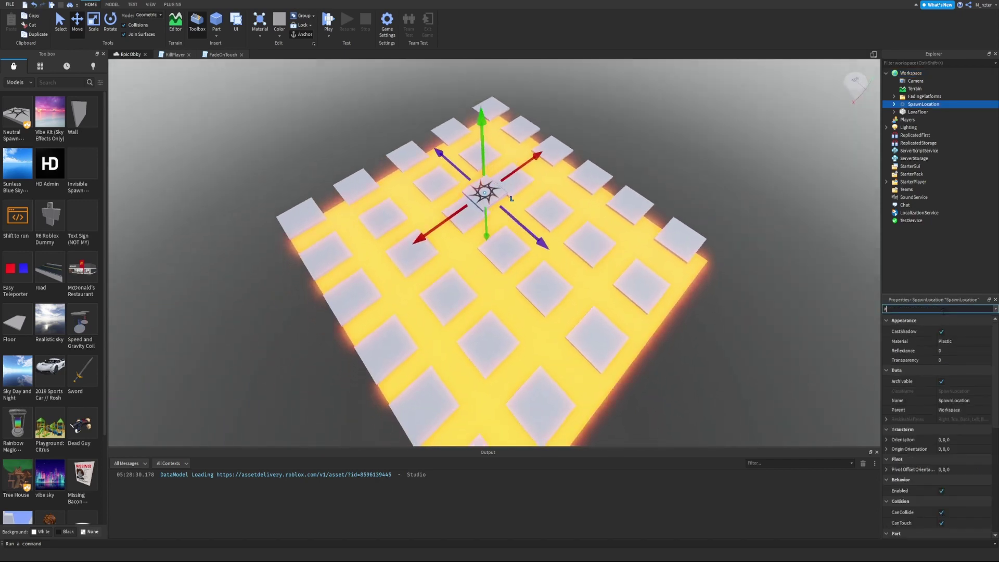
Step: Look up the spawn location's Anchored property and inspect its placement above the grid
click(937, 309)
text(and)
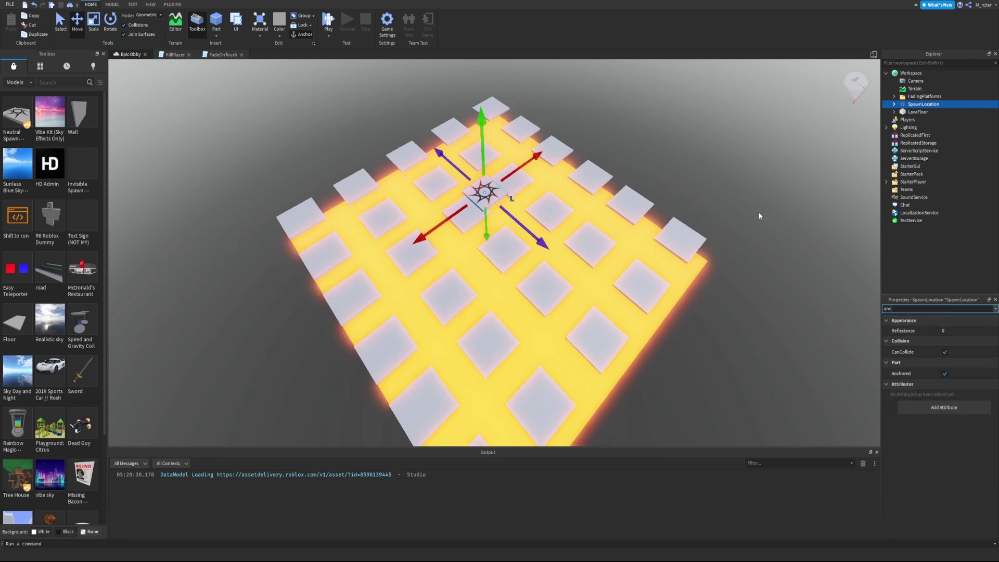
click(755, 213)
right_drag(755, 212, 753, 213)
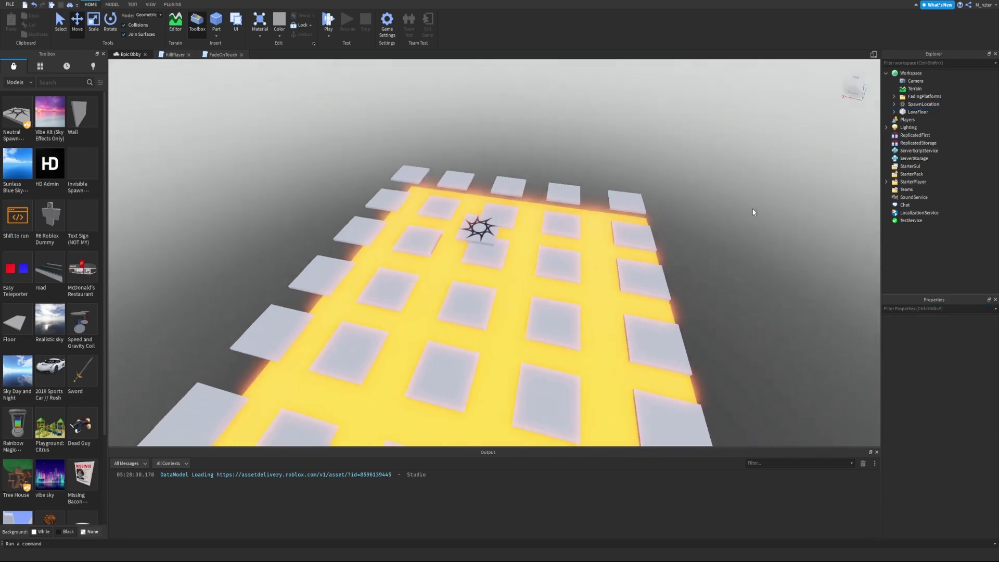
Step: Playtest the stage by jumping from the spawn across the fading platforms, and end the test
key(F5)
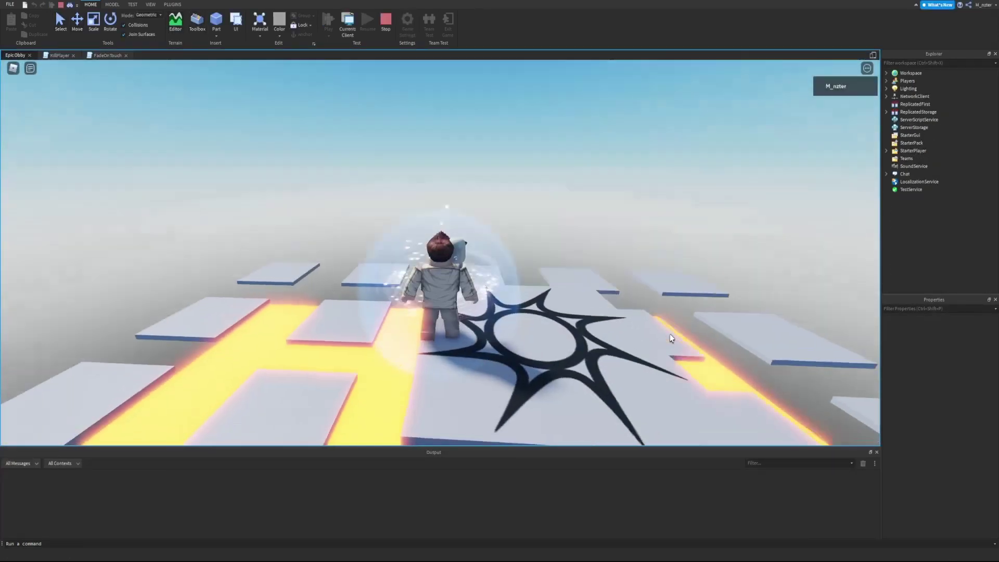
key(w)
right_drag(670, 334, 670, 334)
key(w)
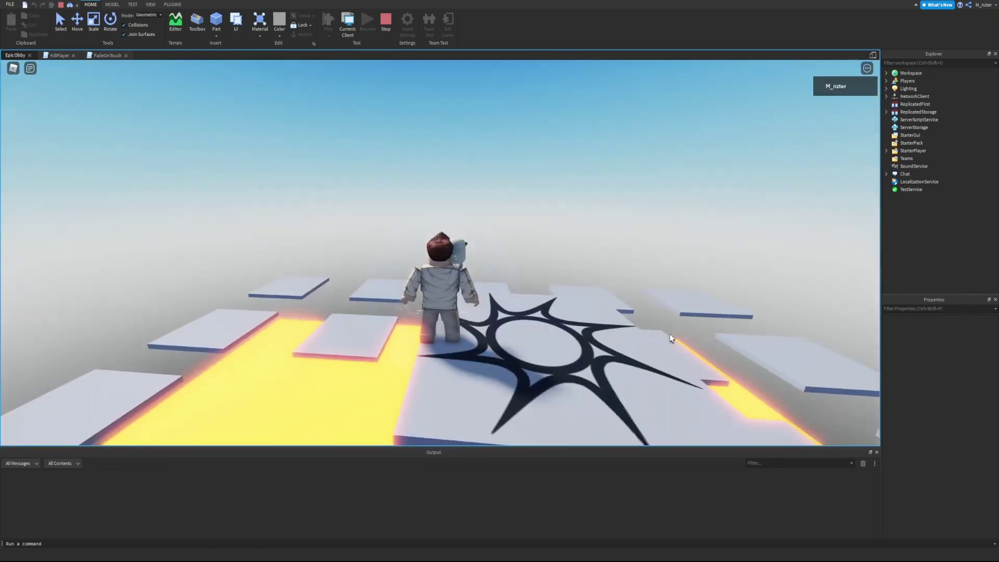
right_drag(670, 335, 671, 335)
key(w)
key(space)
key(space)
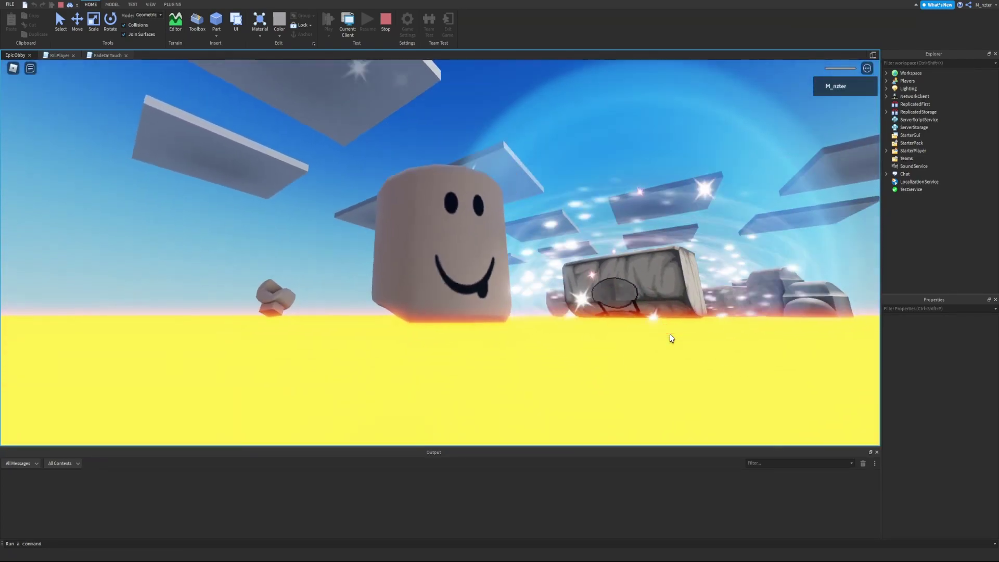
key(shift+F5)
Step: Scale up the six platforms in the second row from the far edge to about 18.3 × 1.1 × 17.2 studs
click(435, 261)
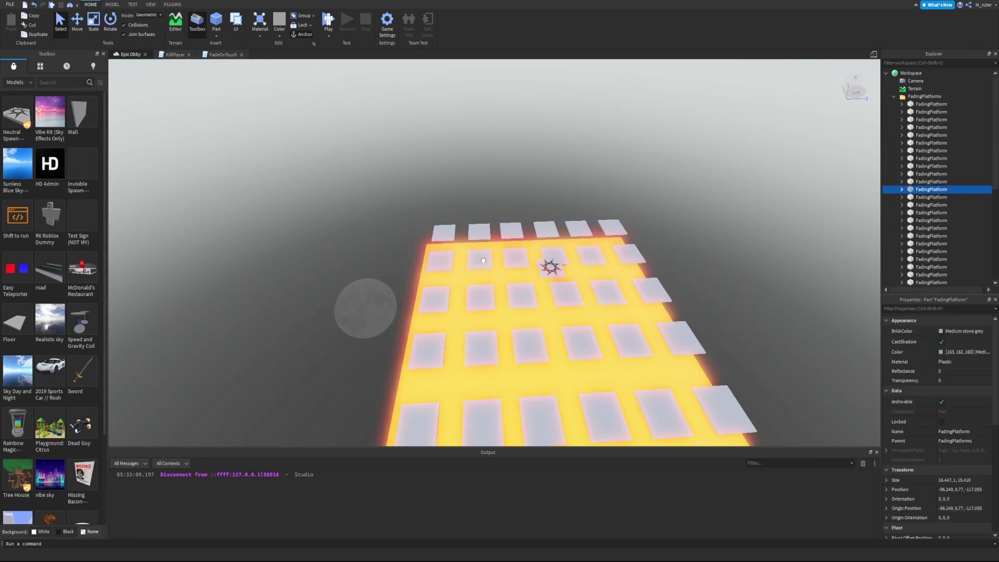
ctrl+click(479, 258)
ctrl+click(522, 257)
ctrl+click(564, 254)
ctrl+click(590, 255)
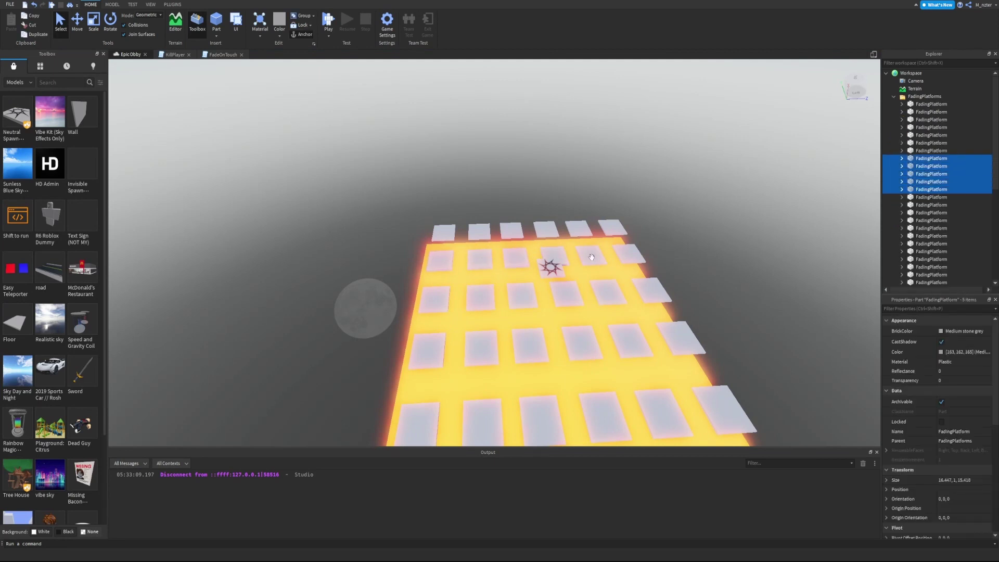
ctrl+click(628, 255)
key(ctrl+3)
drag(528, 288, 544, 286)
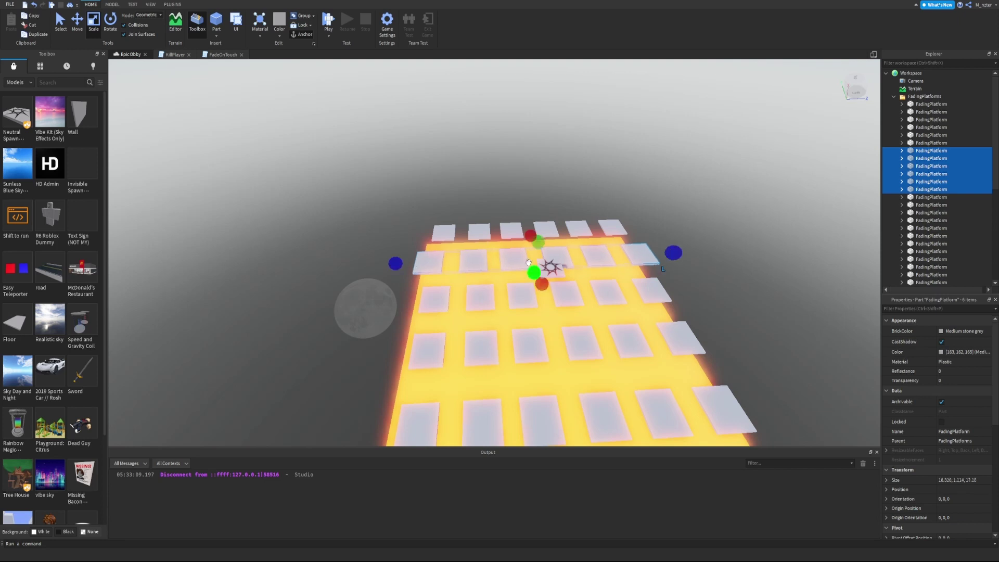
Step: Scale up all six platforms in the fourth row from the far edge to vary the grid's spacing
click(437, 352)
ctrl+click(485, 340)
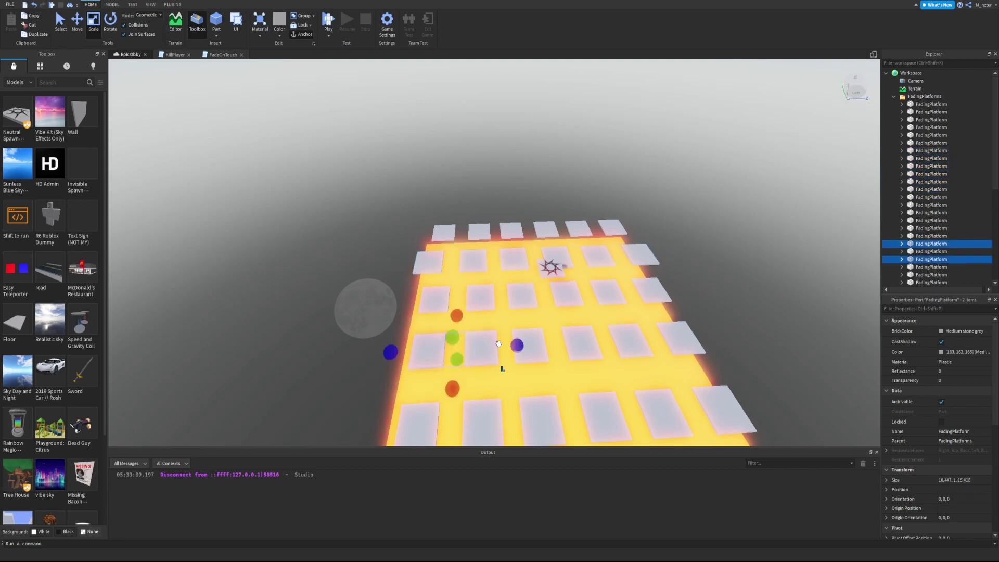
ctrl+click(582, 346)
ctrl+click(636, 343)
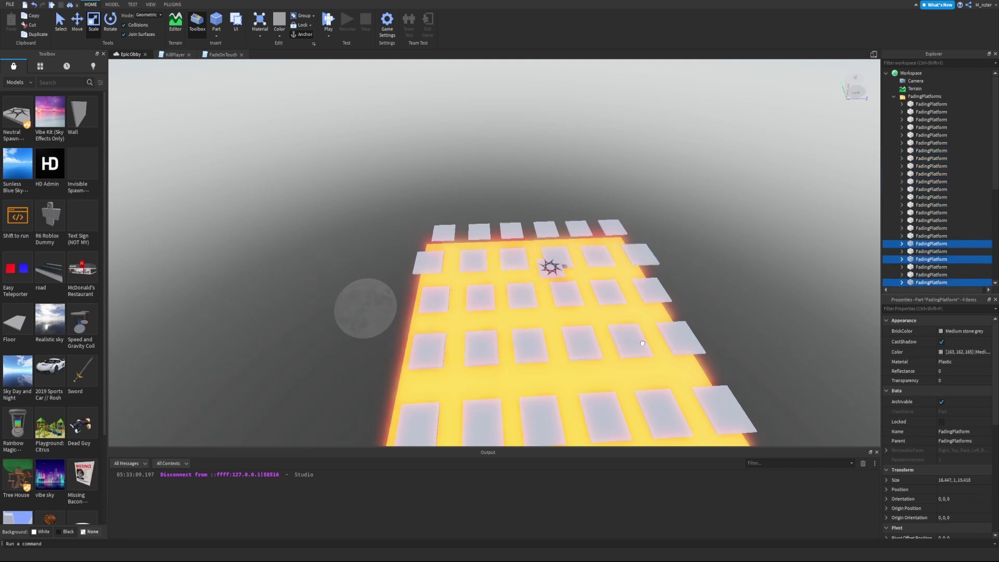
ctrl+click(680, 340)
drag(549, 312, 549, 311)
key(ctrl+z)
ctrl+click(533, 347)
right_drag(626, 329, 627, 328)
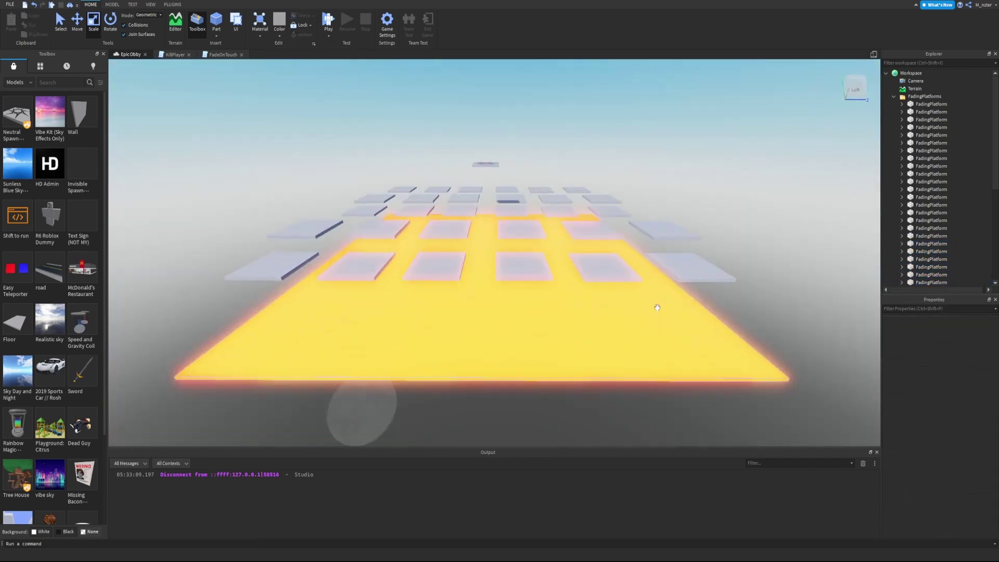
key(e)
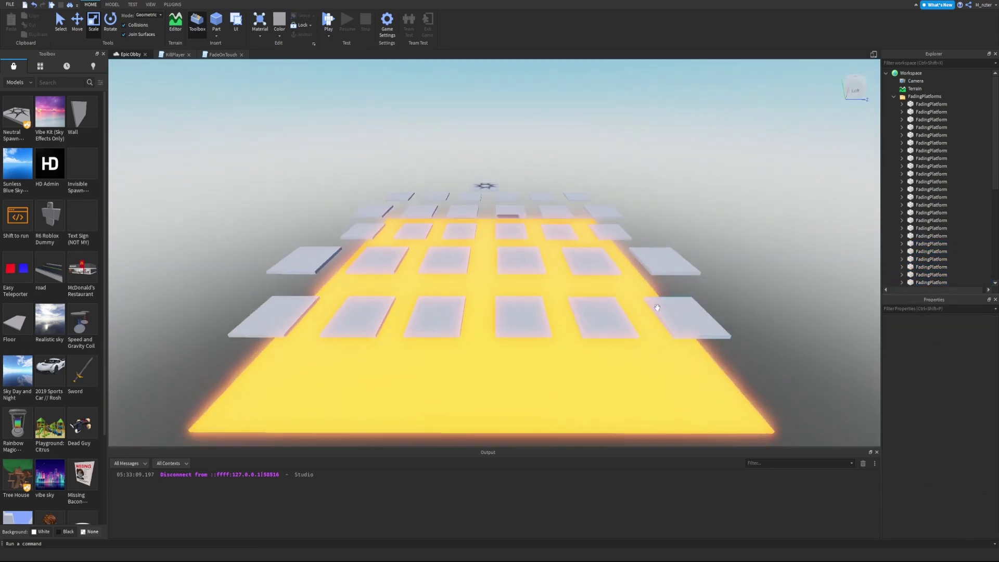
right_drag(681, 301, 681, 300)
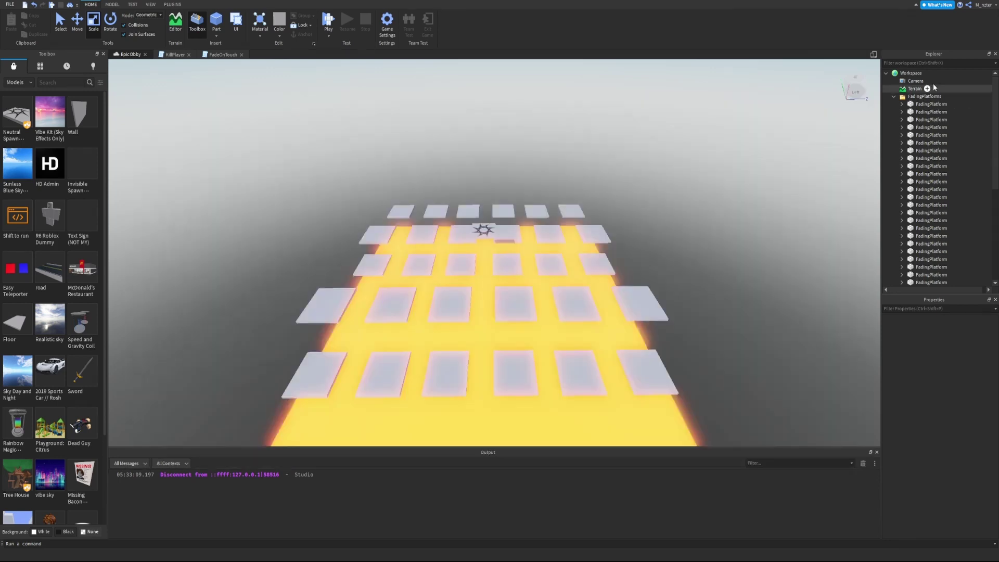
Step: Add a script named SetupPoints to ServerScriptService and clear its default code
click(894, 96)
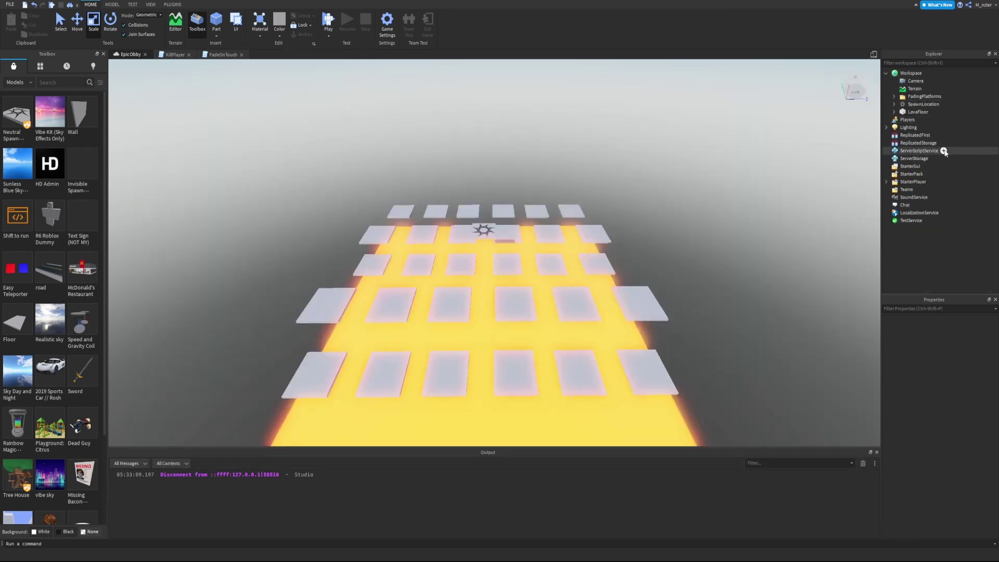
click(944, 151)
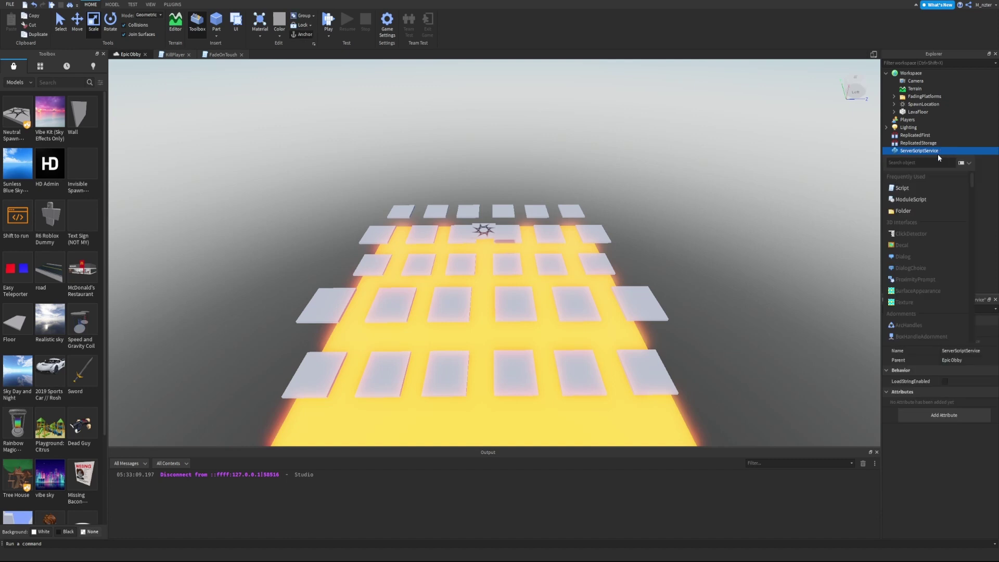
click(937, 190)
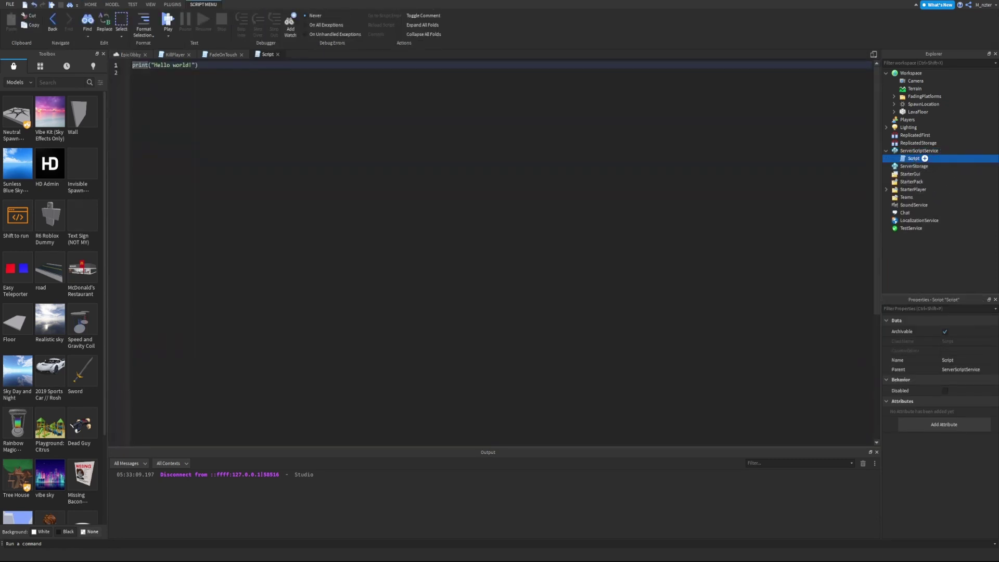
text(SetupPoints)
key(Return)
key(ctrl+a)
key(BackSpace)
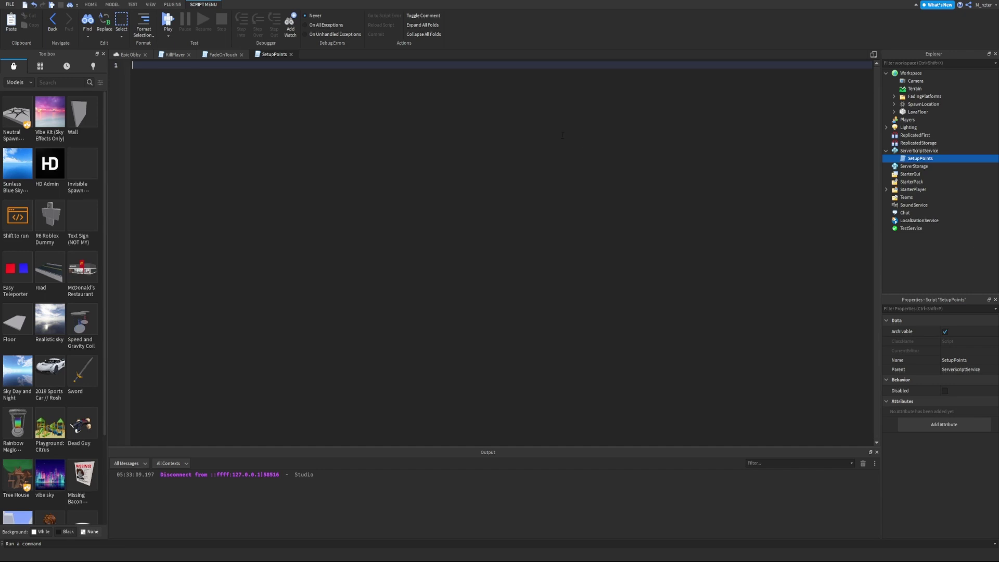
Step: Write the script's first line as local Players = game:GetService("Players")
text(local)
text(Players = game:Ge)
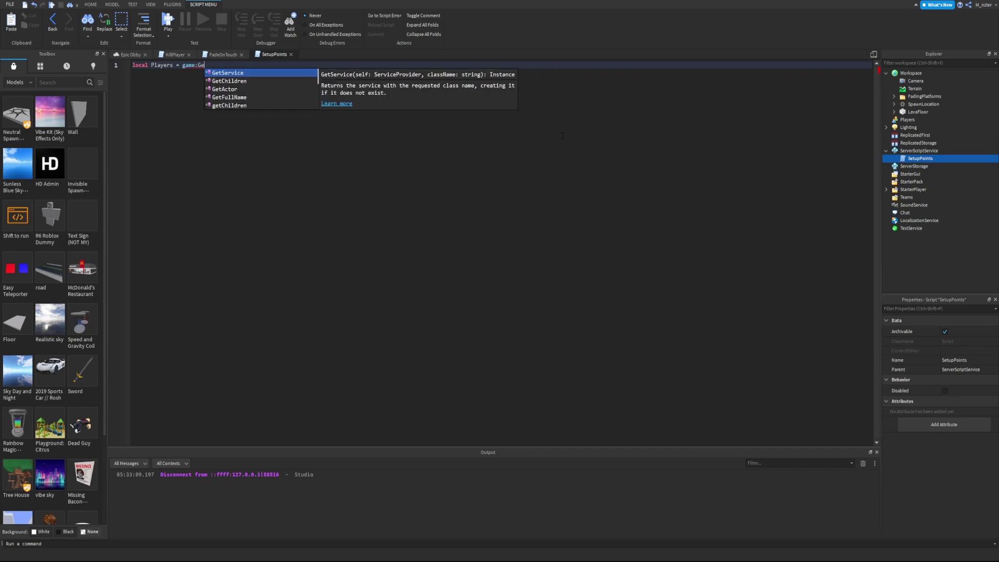
key(Tab)
text((")
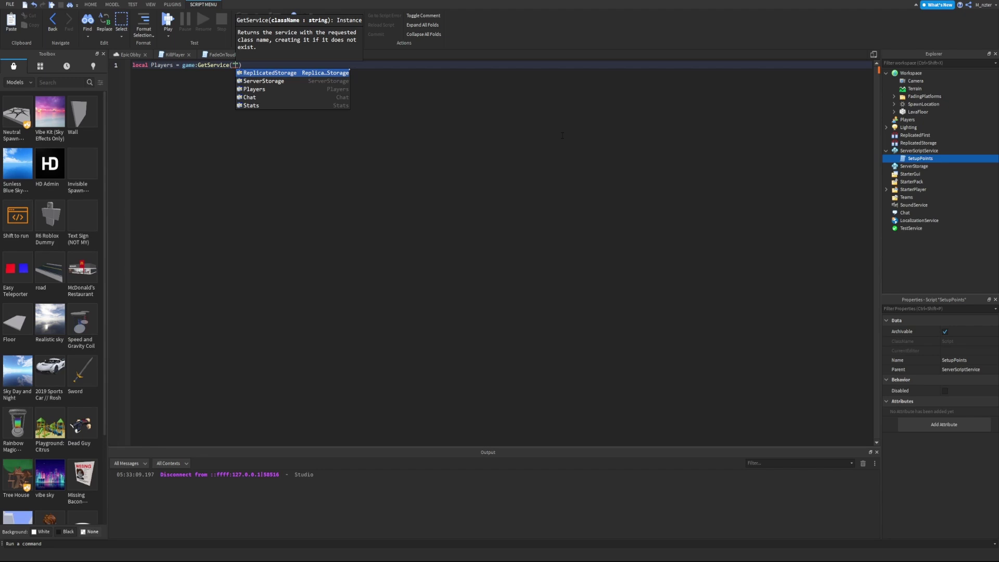
key(Down)
key(Down)
key(Down)
key(Down)
key(Down)
key(Down)
key(Down)
key(Down)
key(Down)
key(Down)
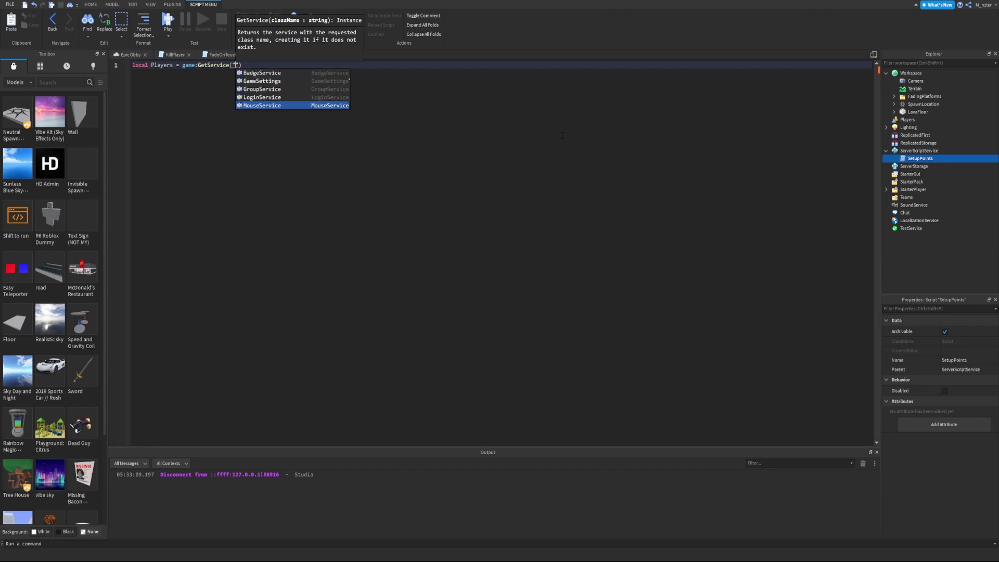
key(Down)
key(Down)
key(Down)
key(Down)
key(Down)
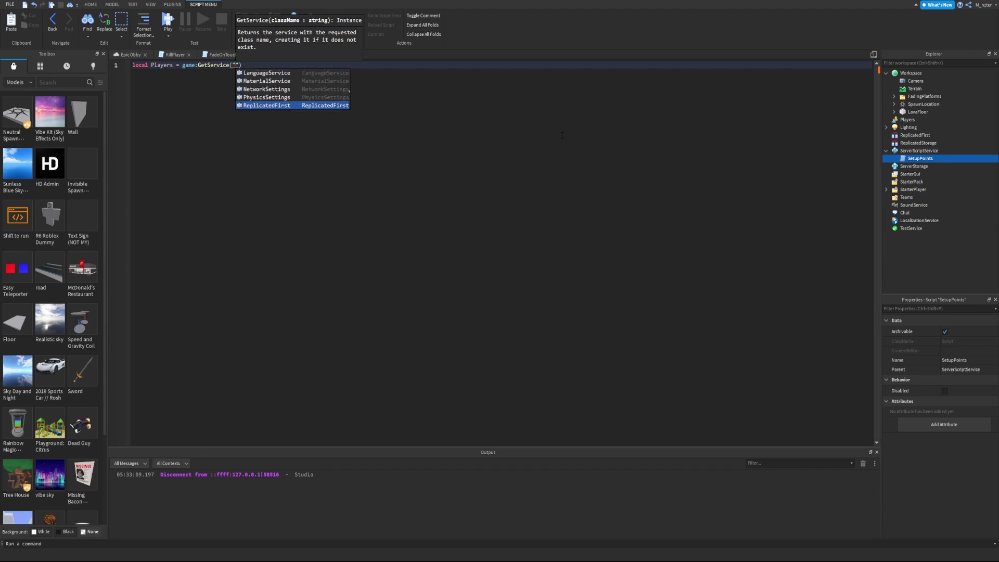
text(Play)
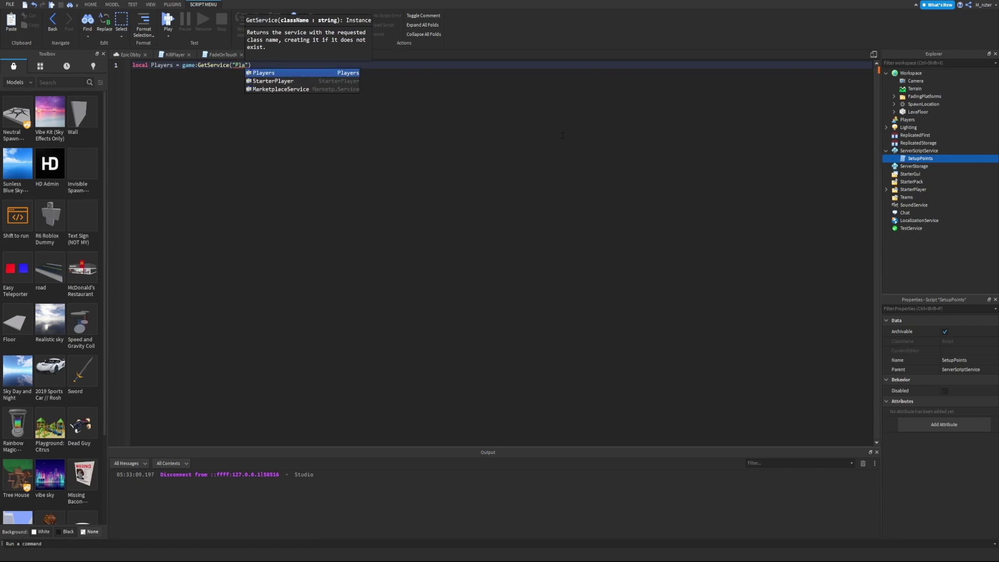
key(Tab)
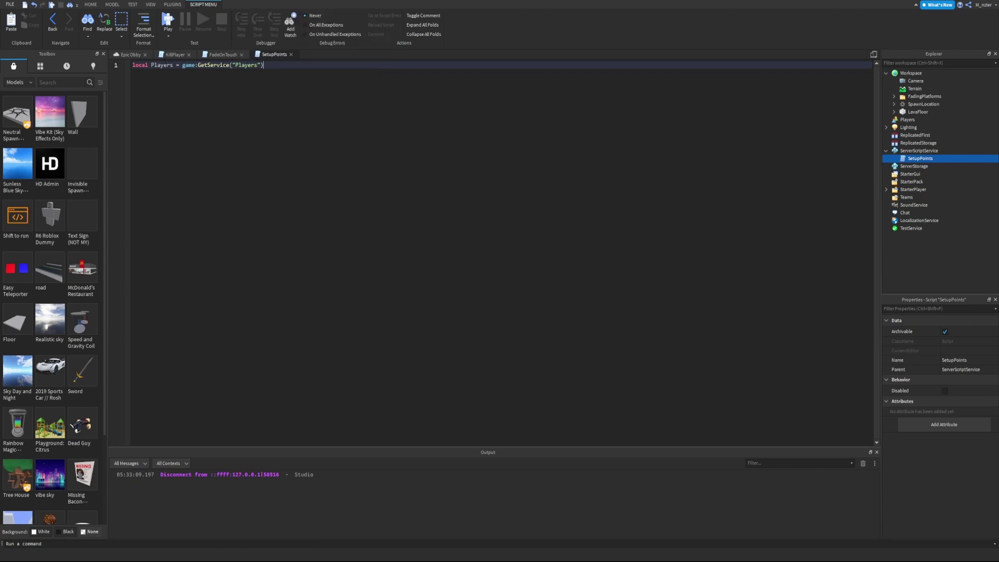
double_click(162, 65)
click(155, 65)
click(282, 72)
double_click(162, 65)
click(157, 65)
Step: Add the example variable line local dog = 1 below the Players declaration, separated by a blank line
click(340, 68)
key(Return)
key(Return)
text(local)
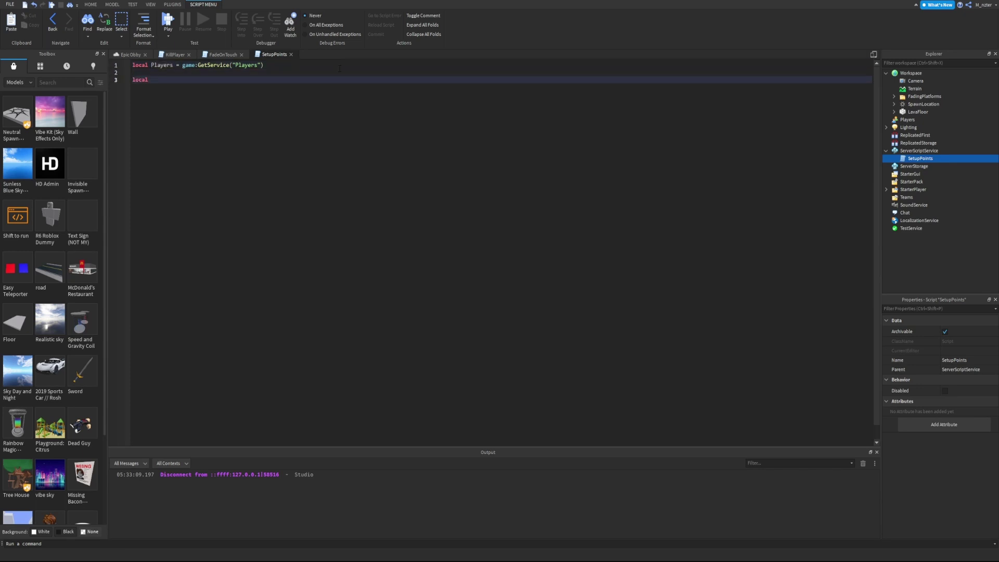
text( dog = 1)
click(153, 65)
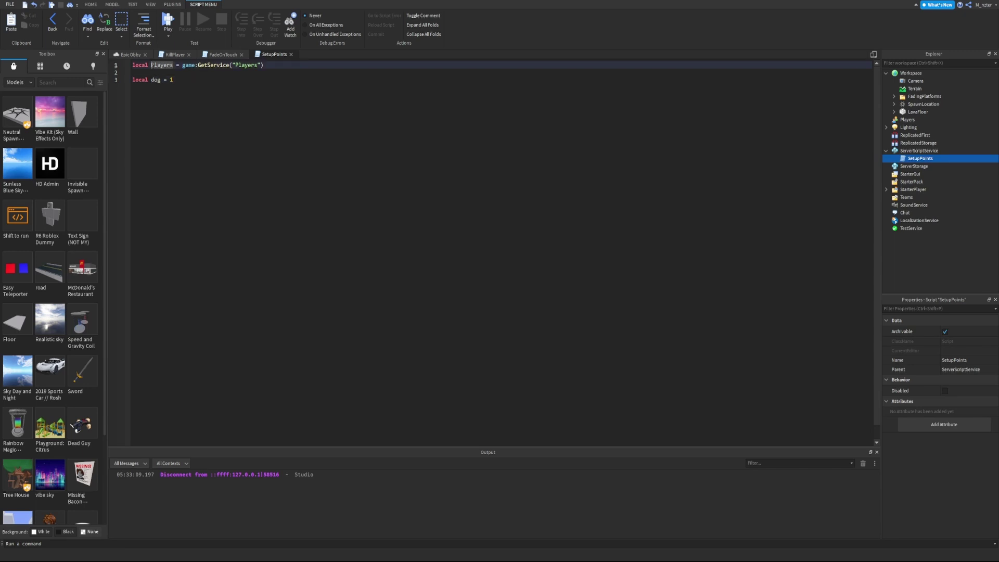
Step: Delete the example line local dog = 1 from the SetupPoints script
double_click(177, 80)
key(Up)
key(Up)
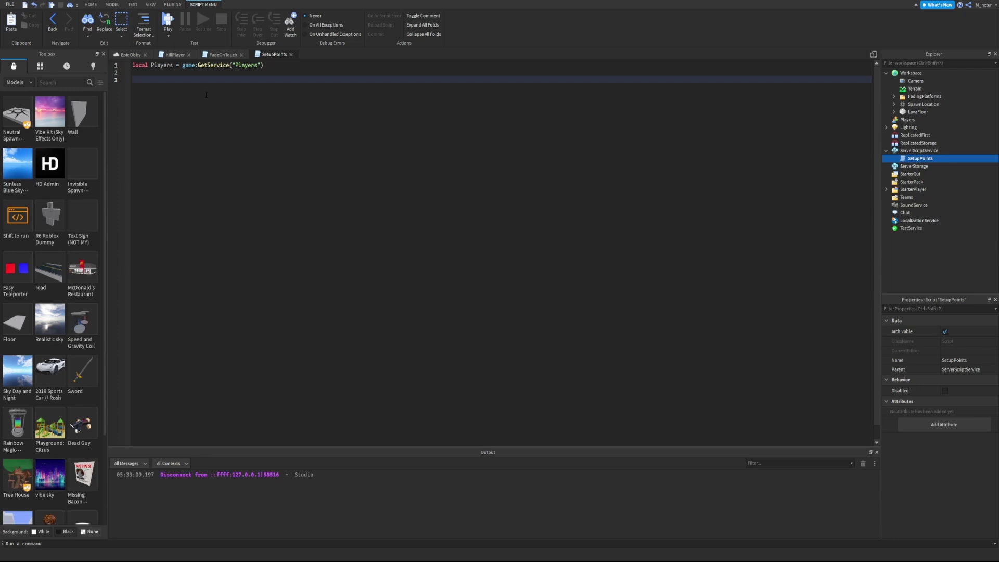
Step: Declare an empty local function onPlayerAdded(player), closed with end, below the Players declaration
text(local functi)
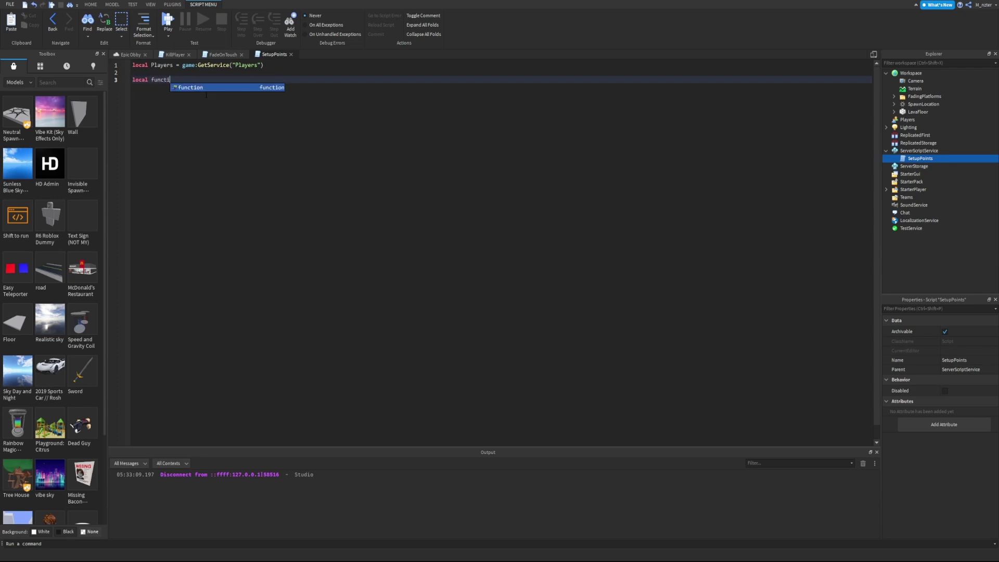
text(on onPlayerA)
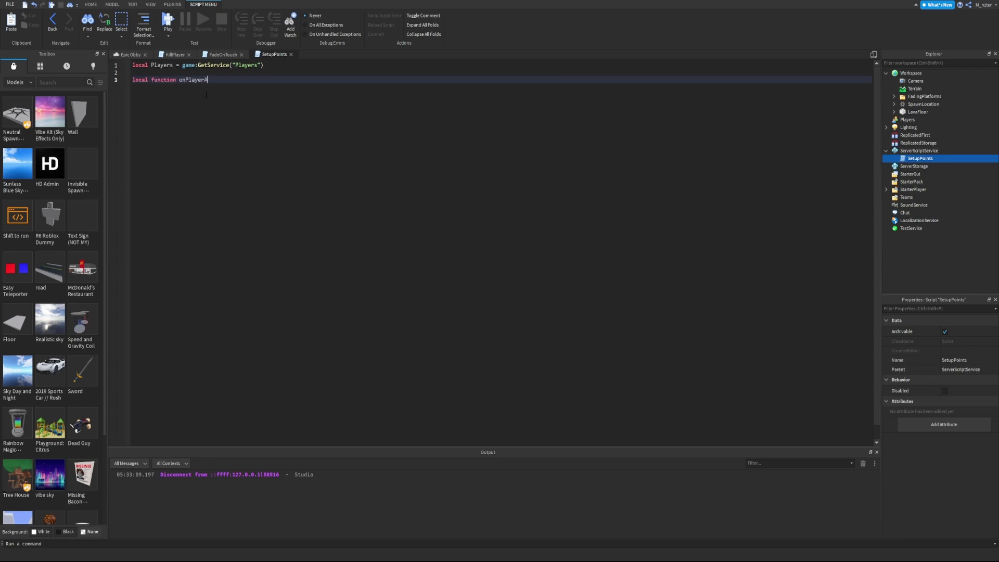
text(dded())
text(player)
key(Return)
Step: Connect the function to the player-joining event with Players.PlayerAdded:Connect(onPlayerAdded), placed below its end and separated by a blank line
click(206, 94)
key(Return)
key(Return)
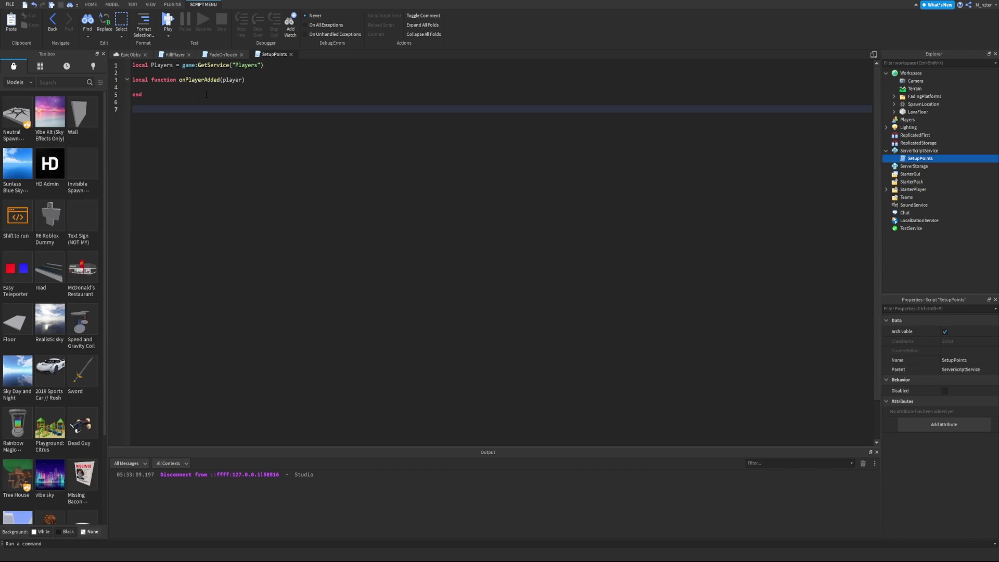
text(Players.)
key(Down)
key(Down)
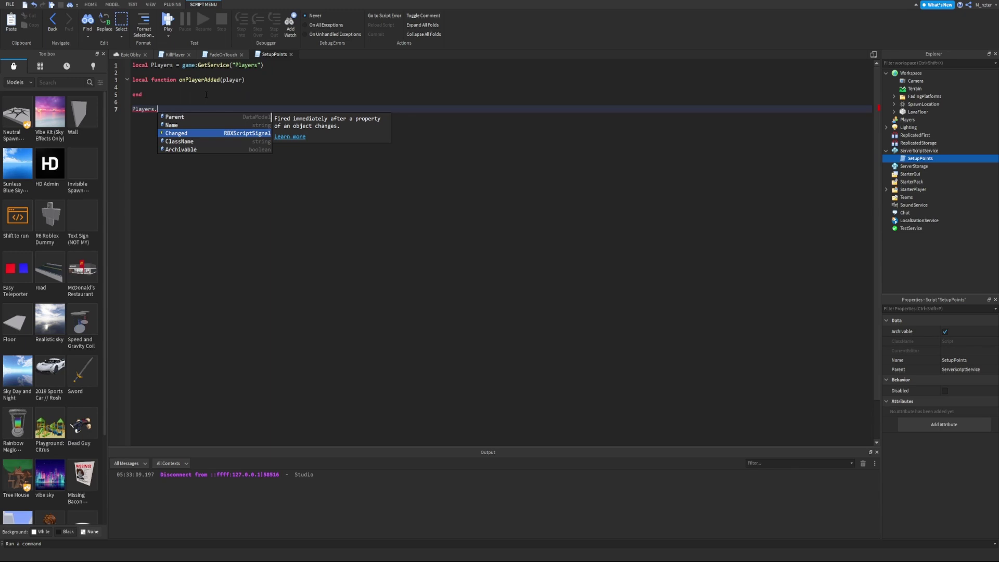
text(Pla)
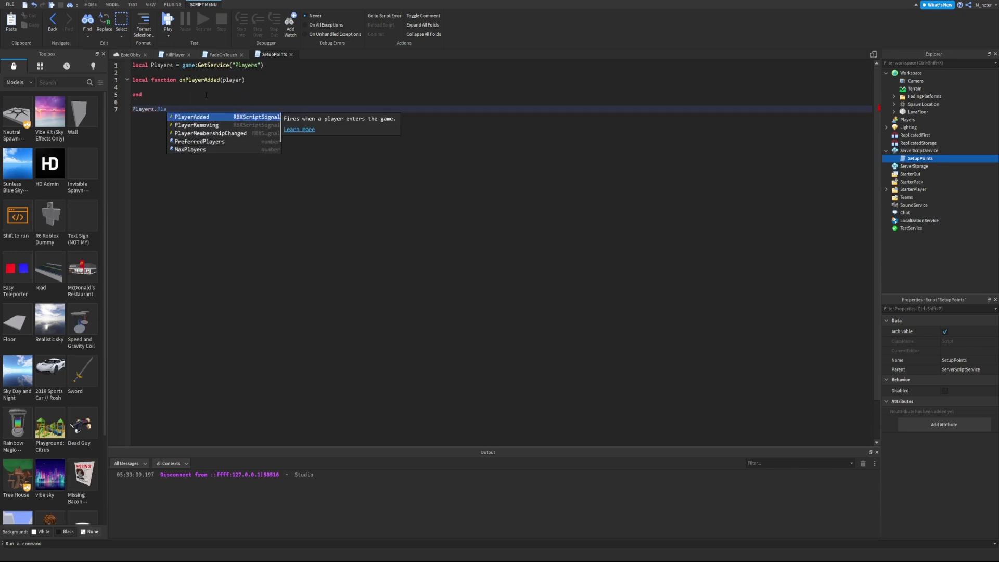
key(Tab)
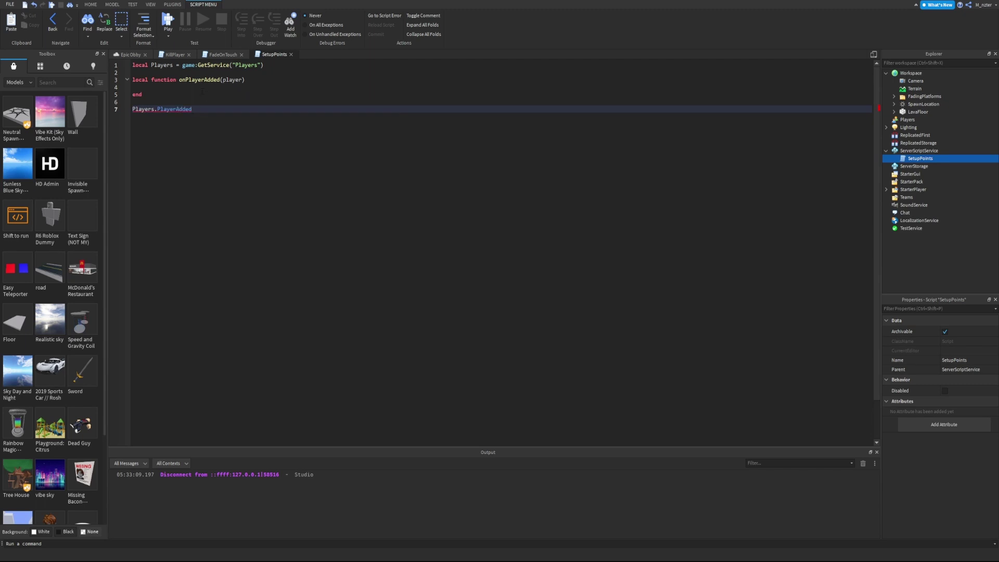
mouse_move(149, 110)
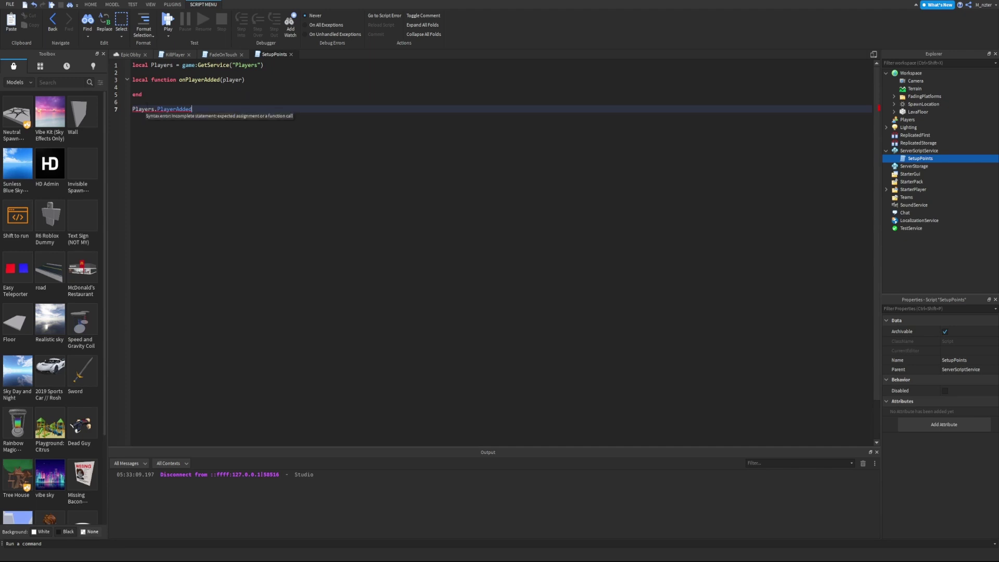
text(:)
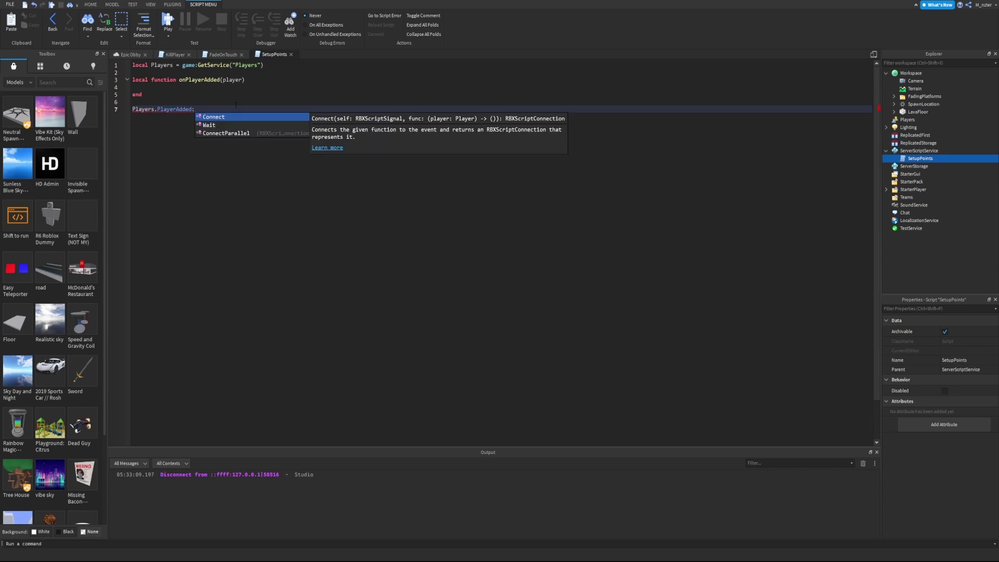
key(Tab)
text((on)
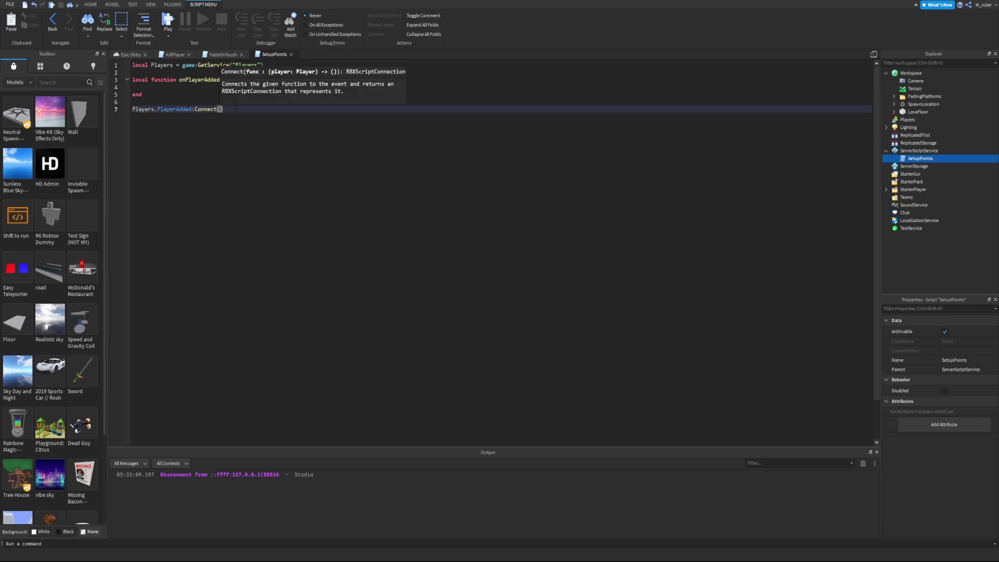
key(Tab)
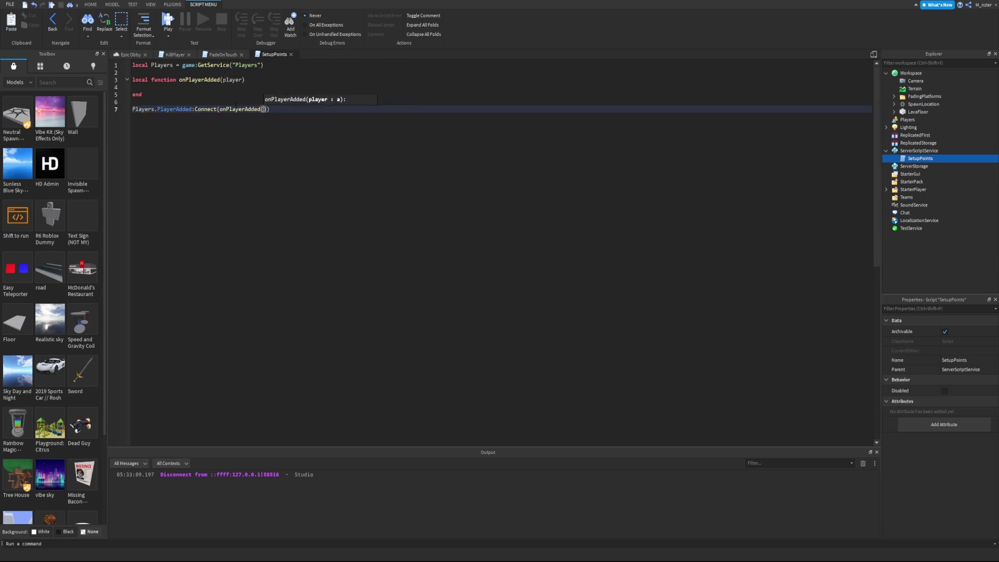
key(BackSpace)
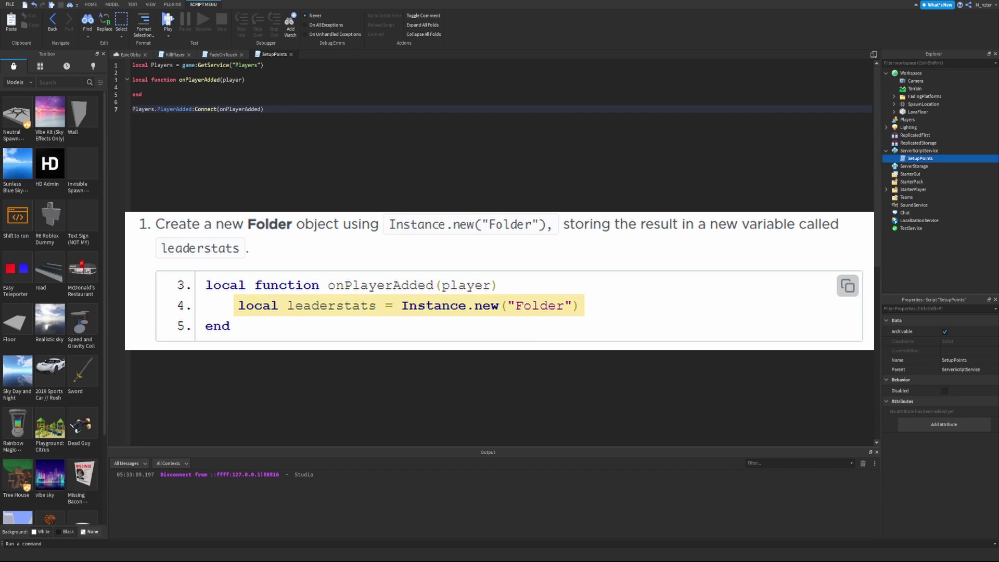
Step: Inside onPlayerAdded, add the line local leaderstats = Instance.new("Folder") and start a new line below it
click(458, 96)
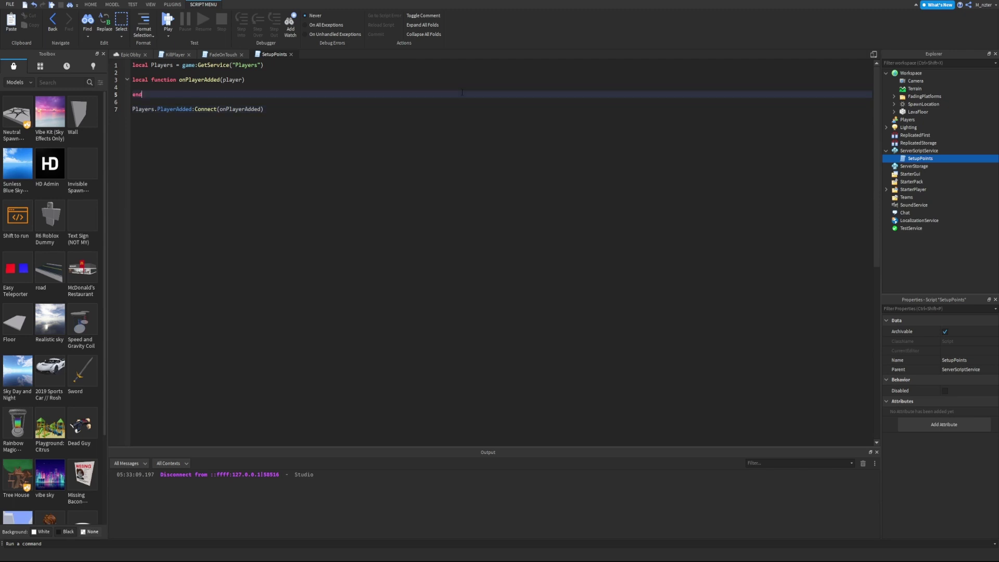
click(470, 88)
text(local)
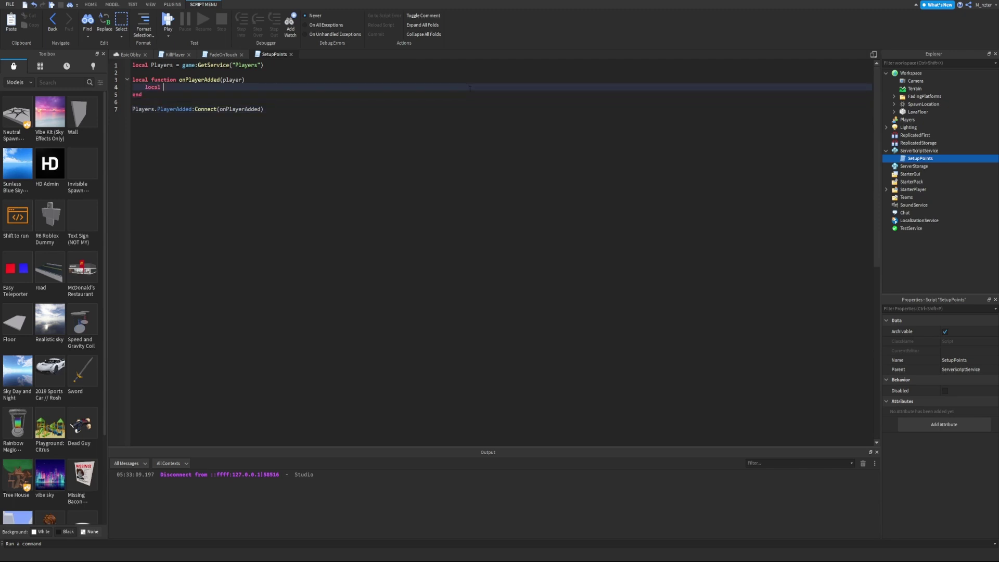
text( leaderstats = Instance.n)
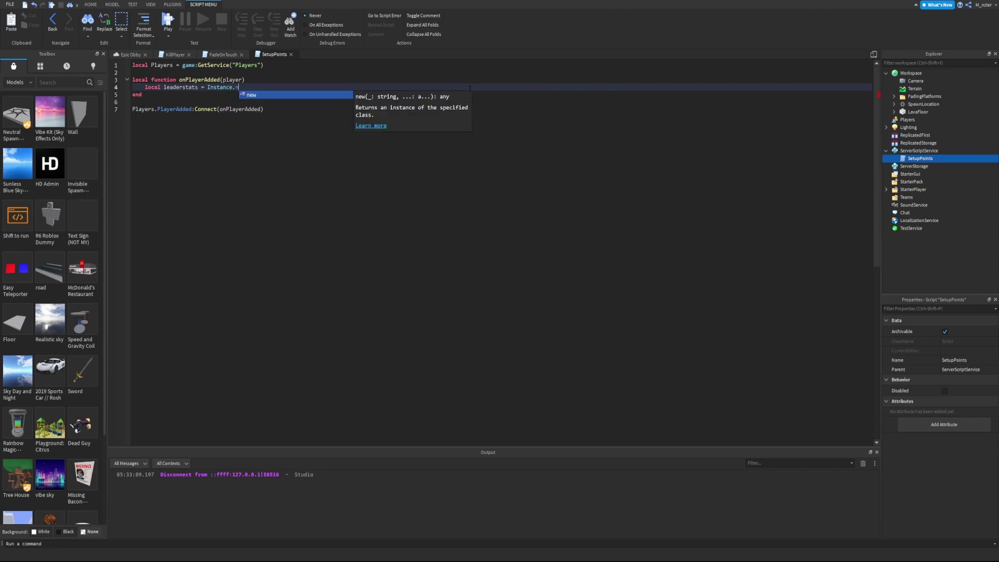
text(ew(")
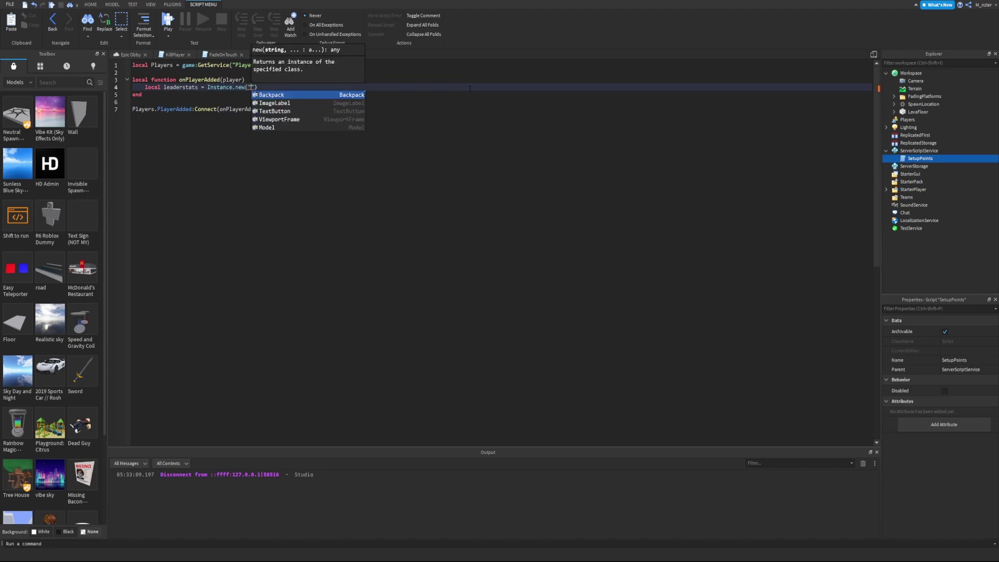
key(Down)
key(Down)
key(Down)
key(Down)
key(Down)
key(Down)
key(Down)
key(Down)
key(Down)
key(Down)
key(Down)
key(Down)
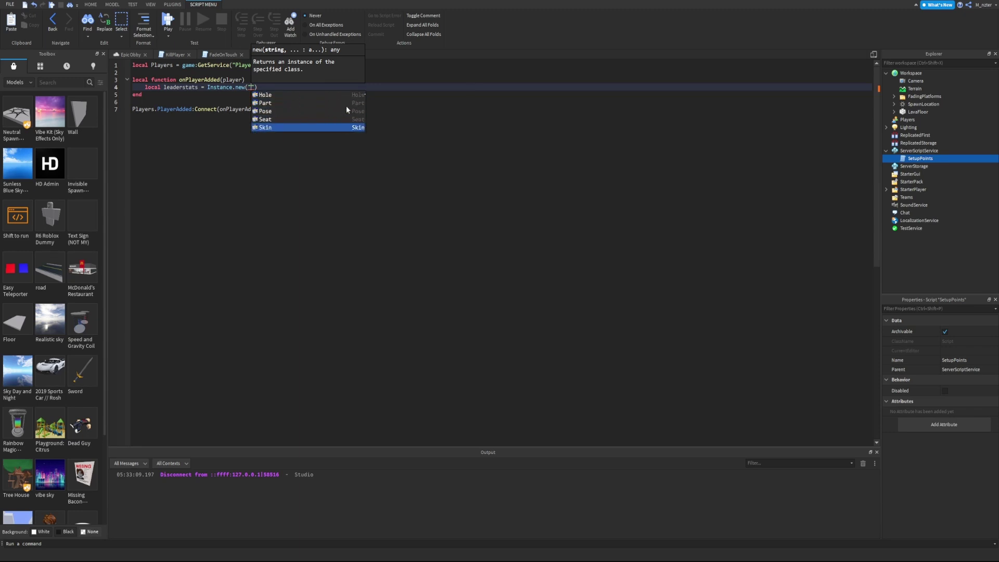
text(Fo)
key(Tab)
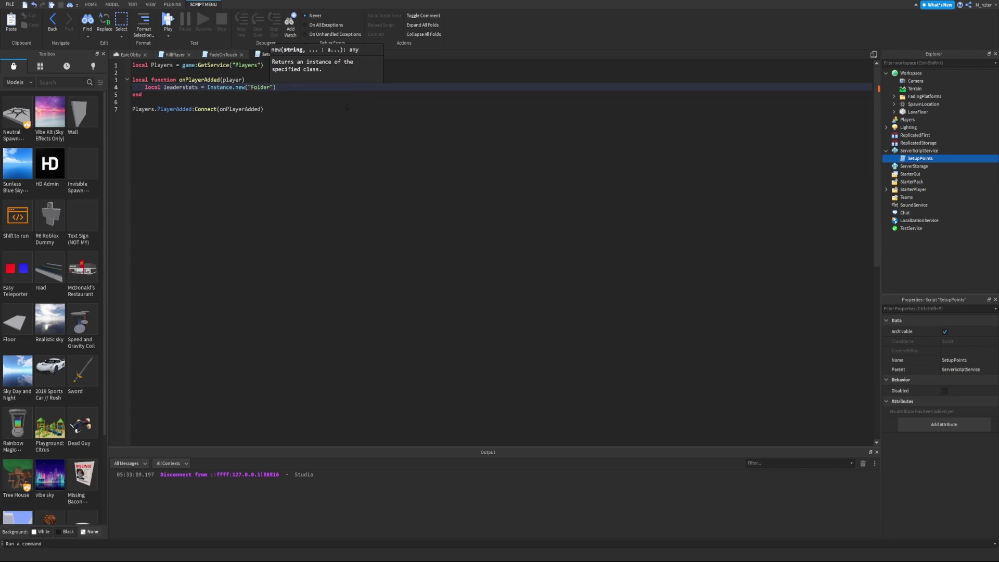
key(Return)
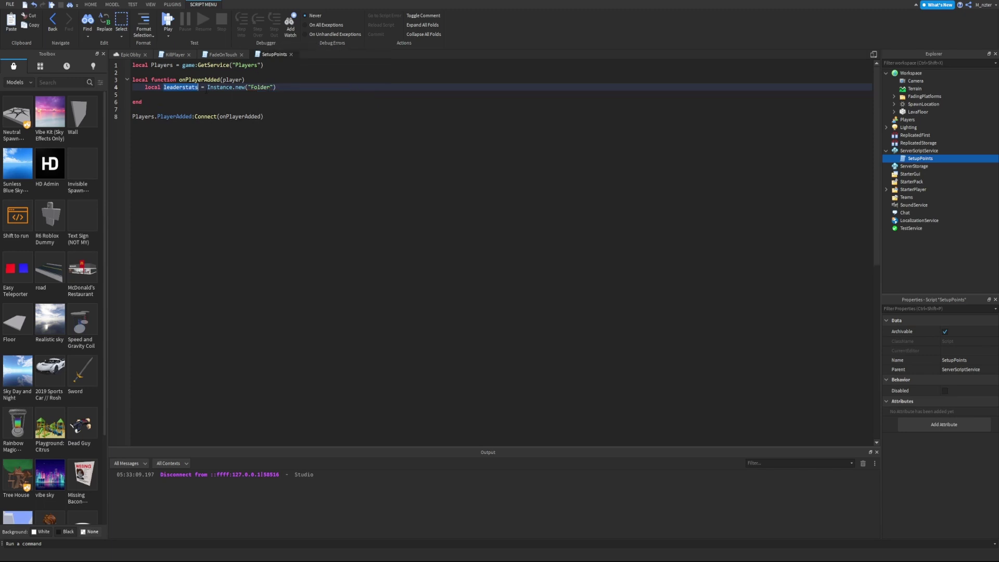